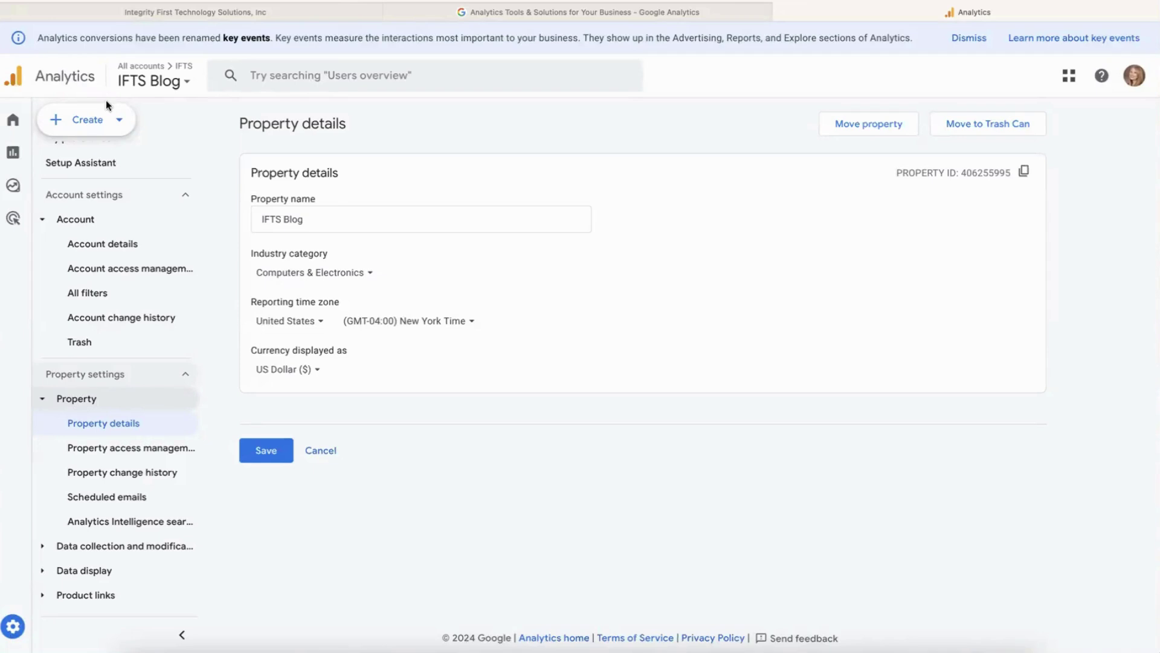
Start a new Analytics account named 'Newton Waste'.
click(115, 121)
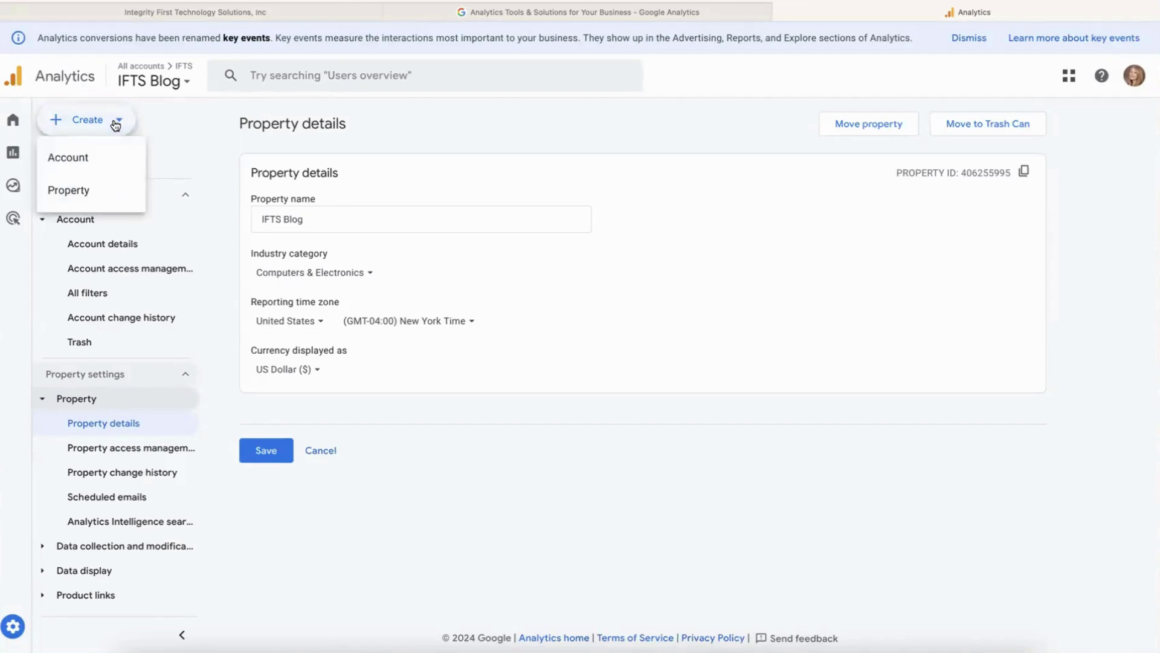
click(107, 161)
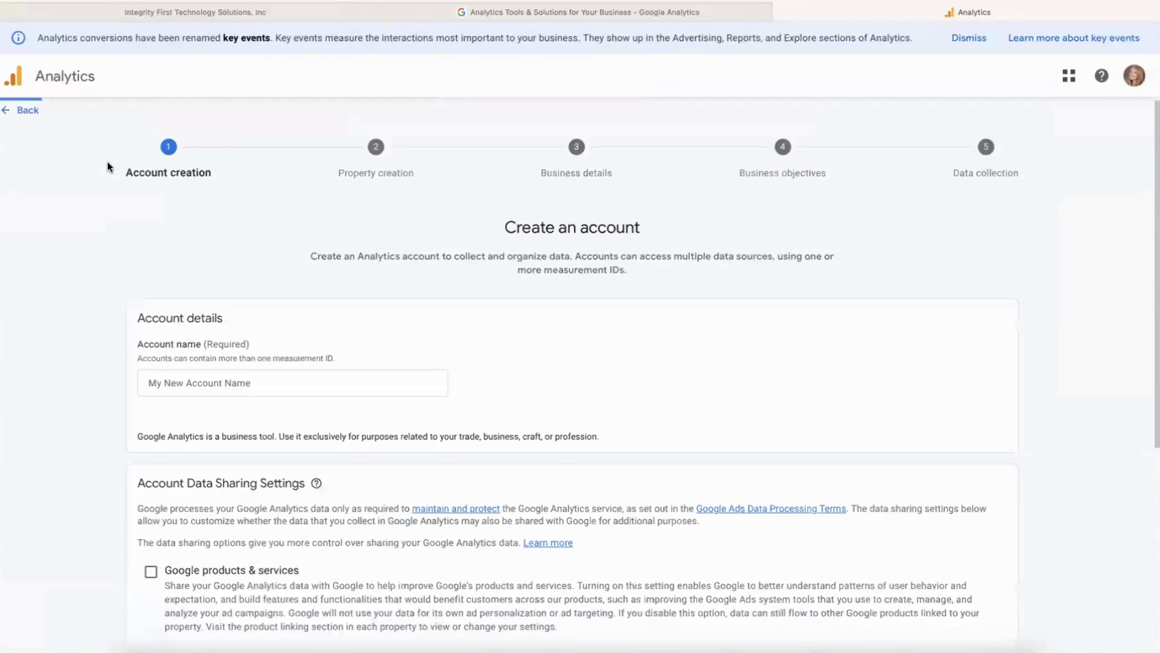
scroll(348, 368, down, 1)
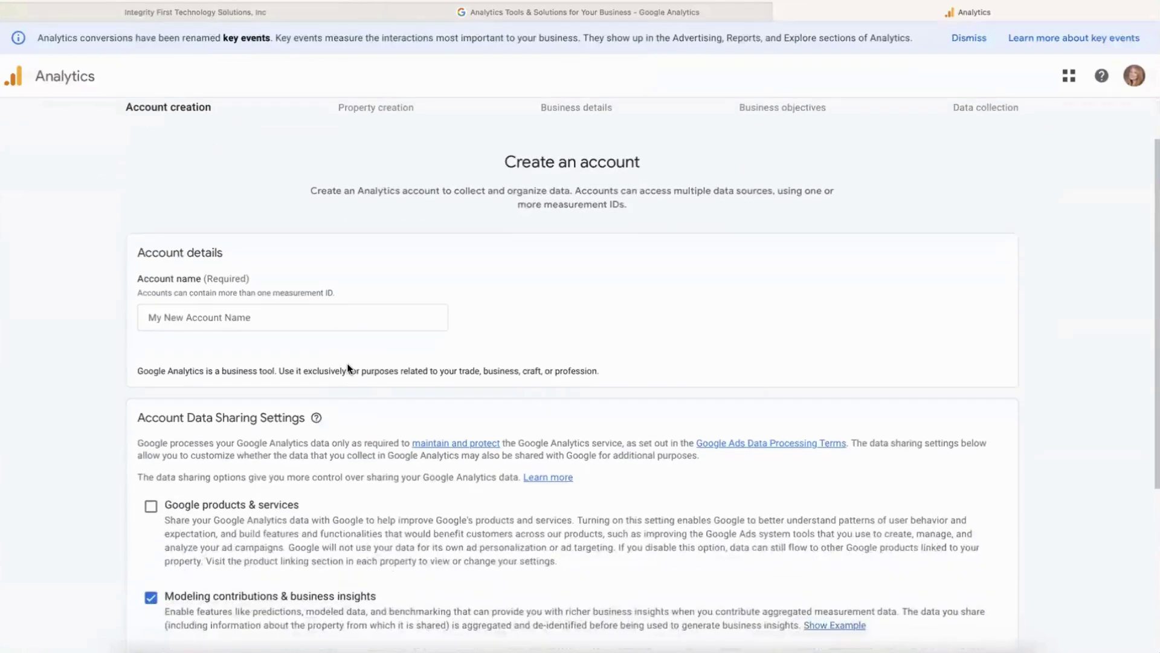
click(323, 320)
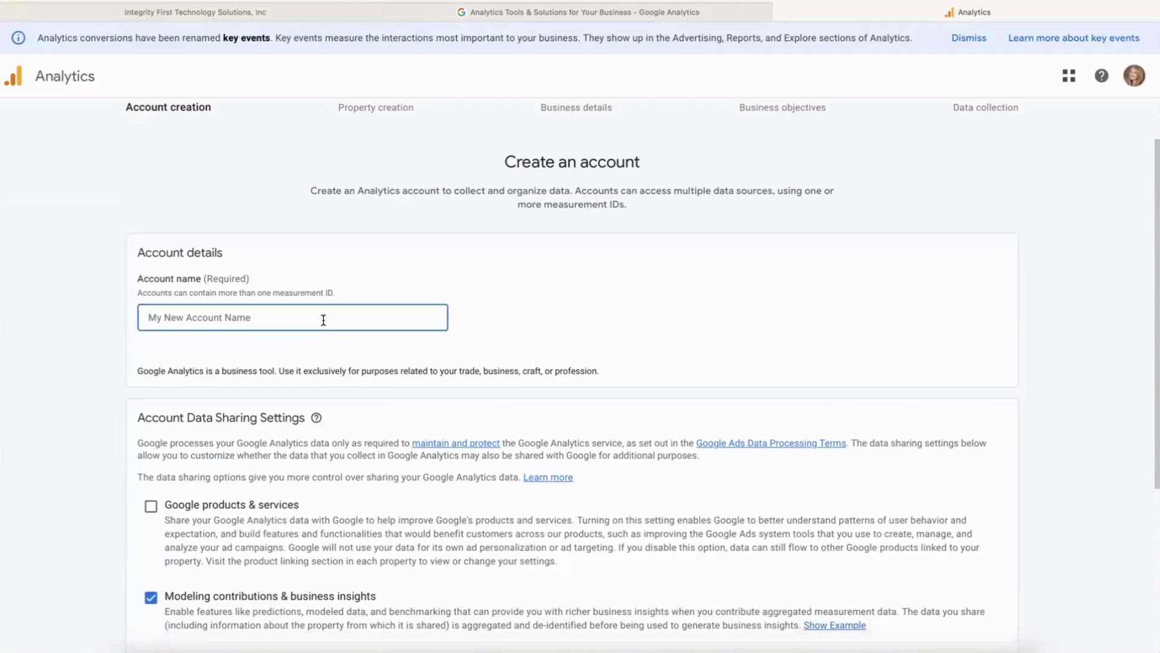
text(Newton Waste)
Turn off modeling, technical support and business recommendations data sharing, then continue.
scroll(313, 321, down, 5)
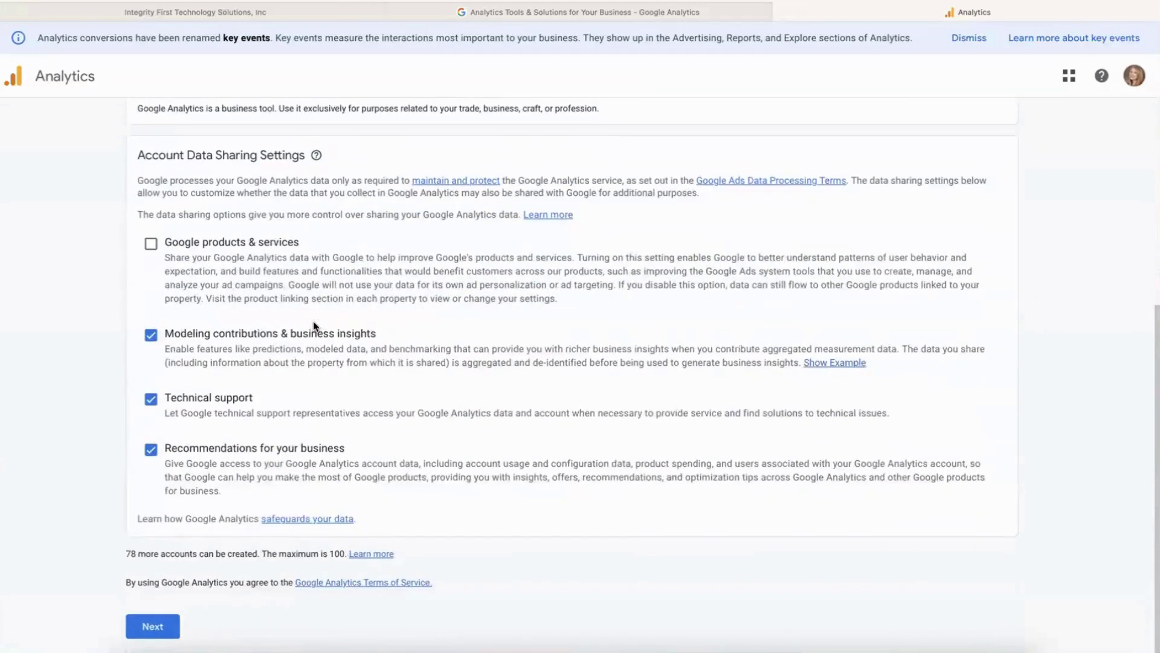
click(155, 339)
click(150, 401)
click(148, 453)
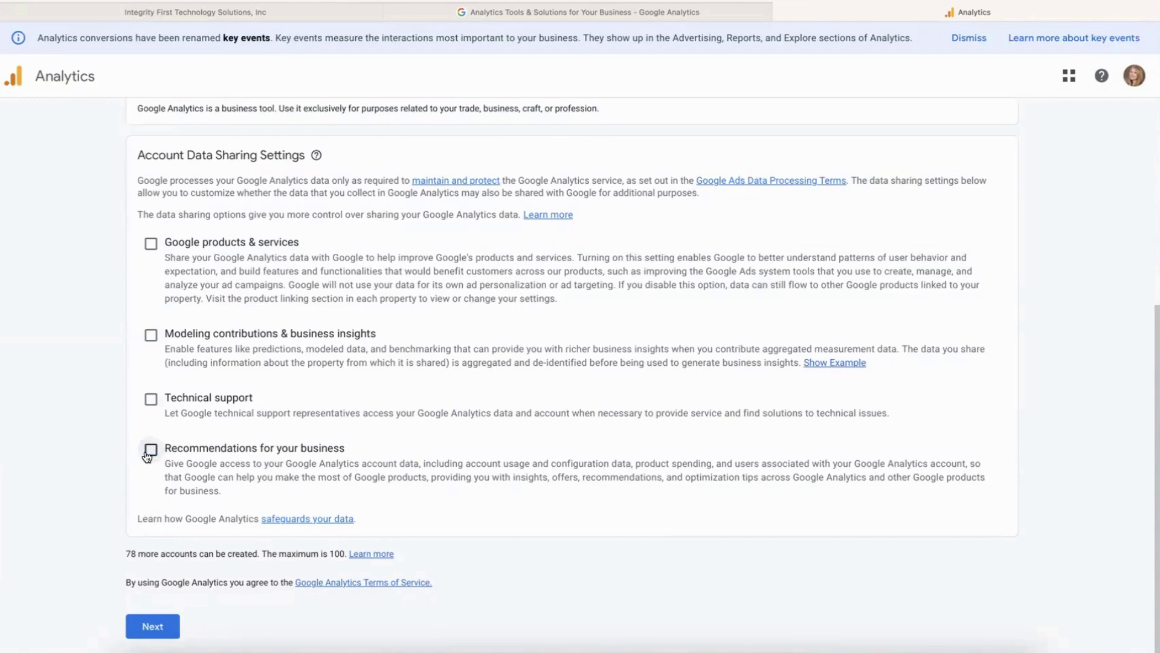
click(151, 628)
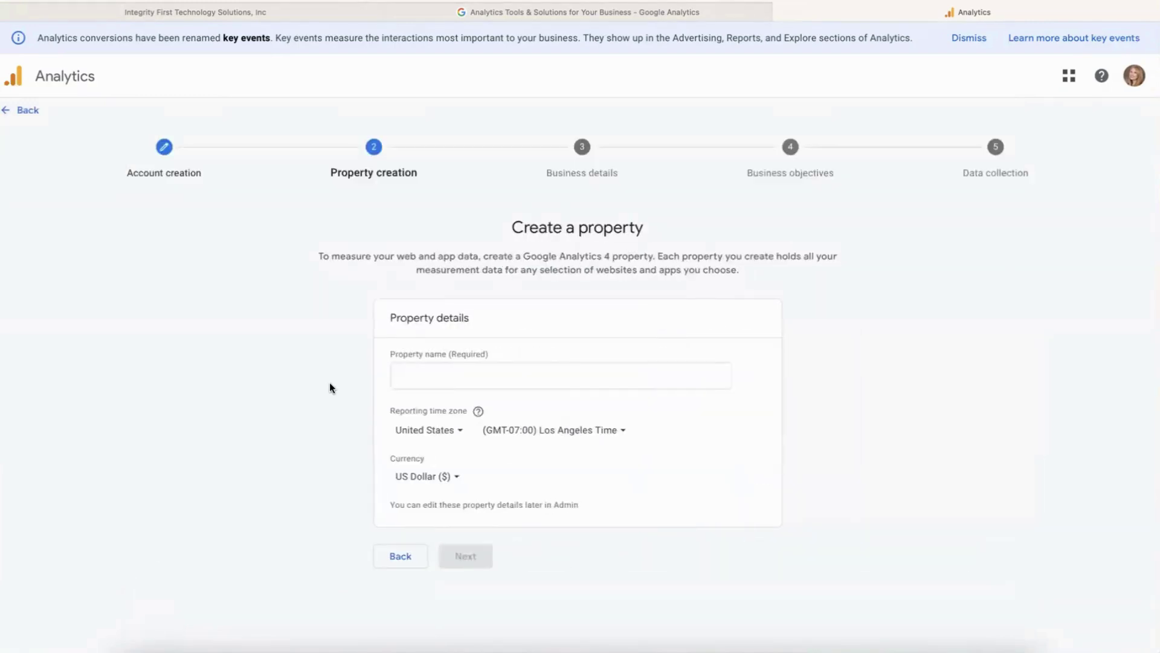
Name the property 'Newton Waste' with reporting time zone (GMT-04:00) New York Time.
click(423, 380)
click(423, 381)
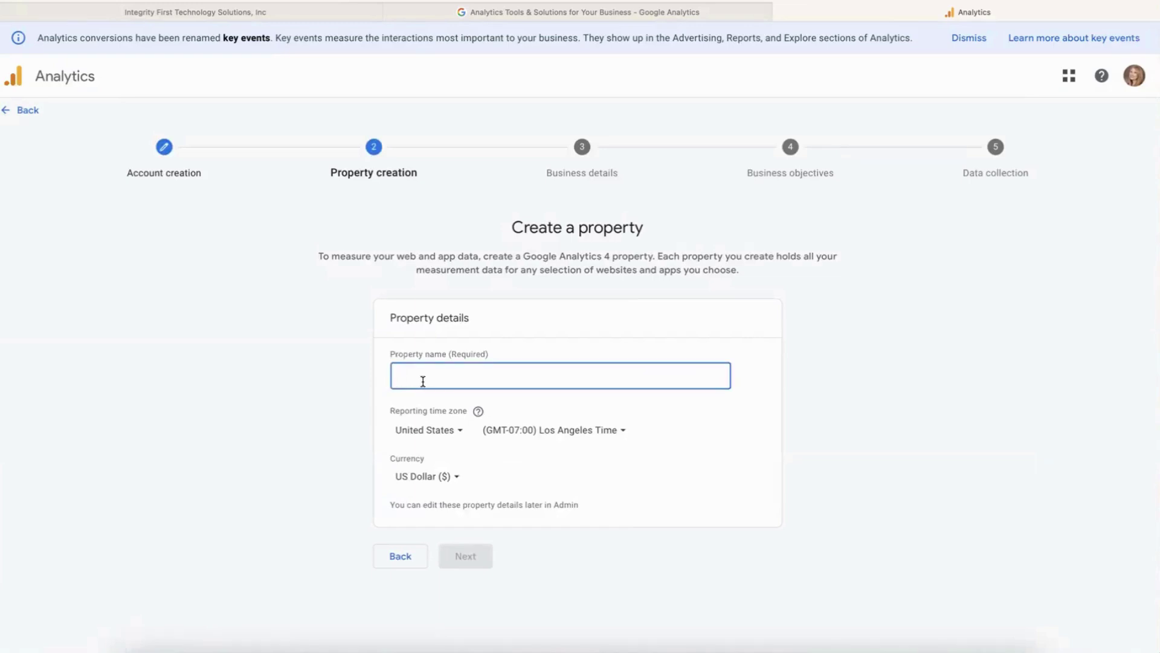
text(Newton Waste)
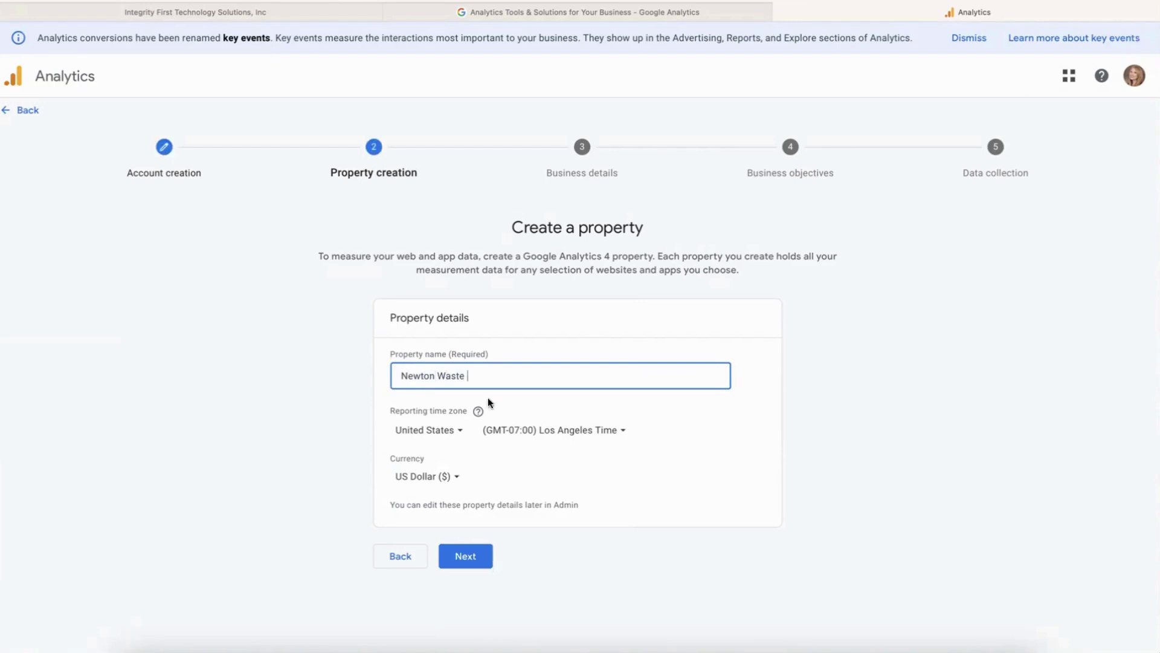
click(525, 432)
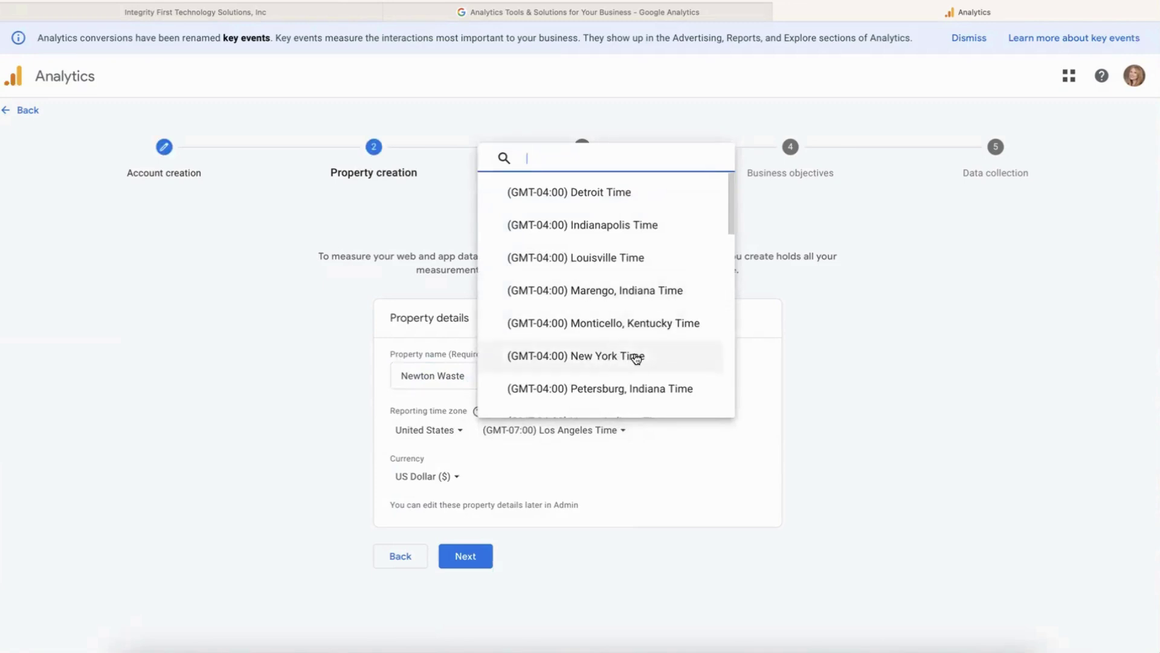
click(637, 358)
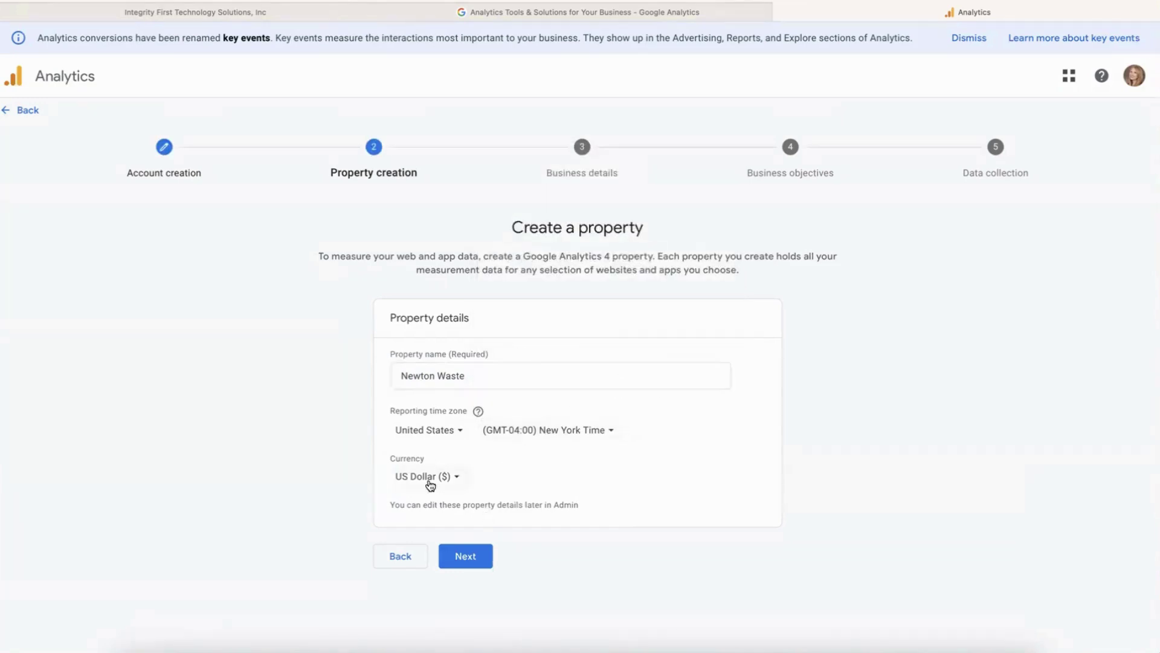
Set the industry to Other Business Activity and business size to Small (1-10 employees).
click(475, 564)
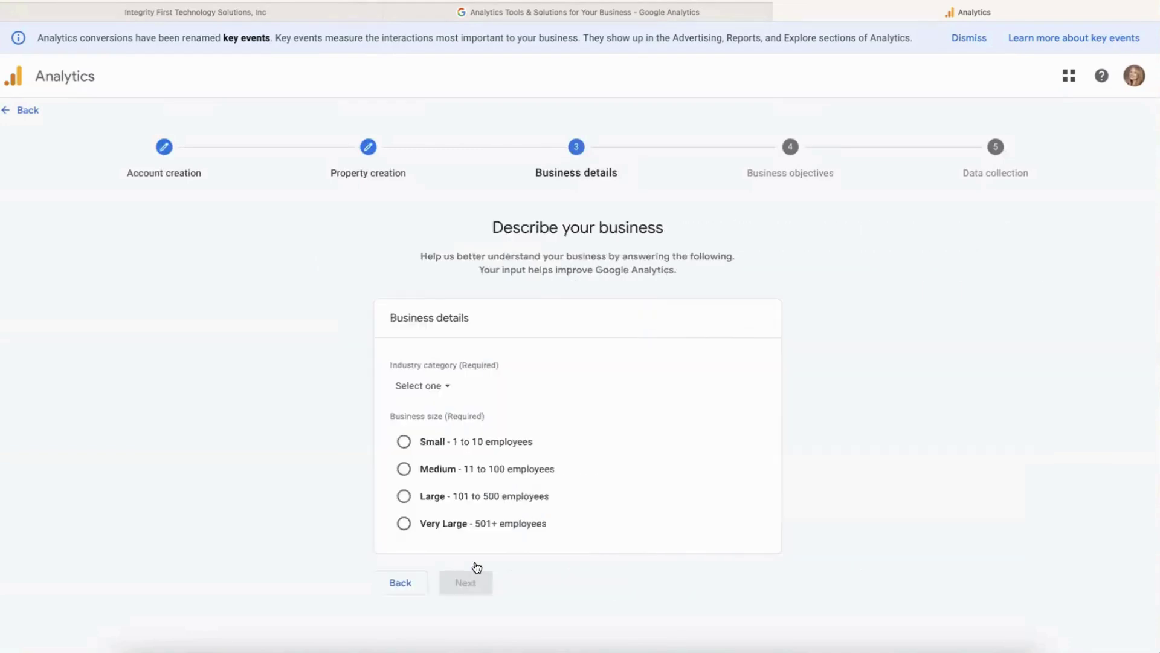
click(441, 390)
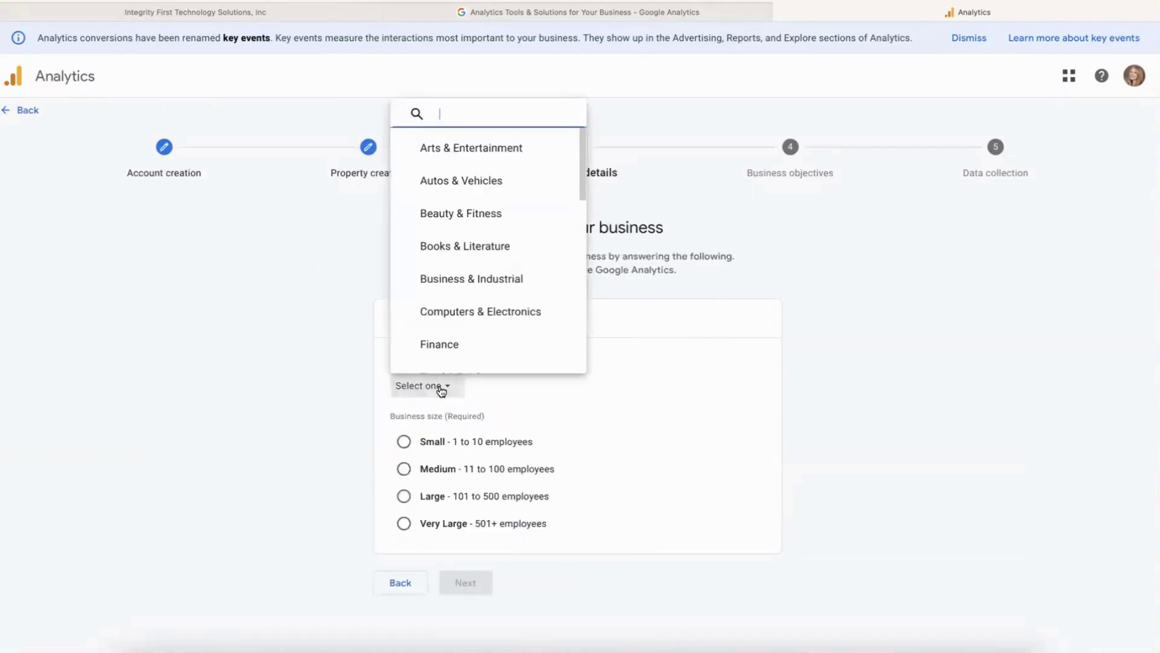
scroll(505, 314, down, 3)
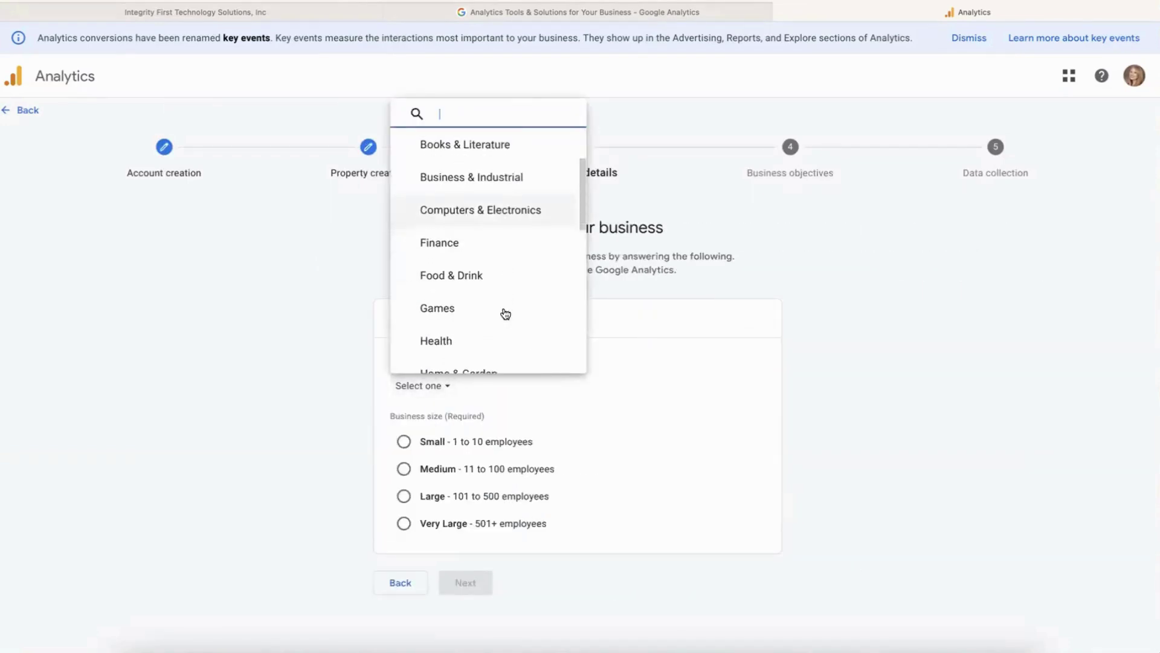
scroll(505, 314, down, 5)
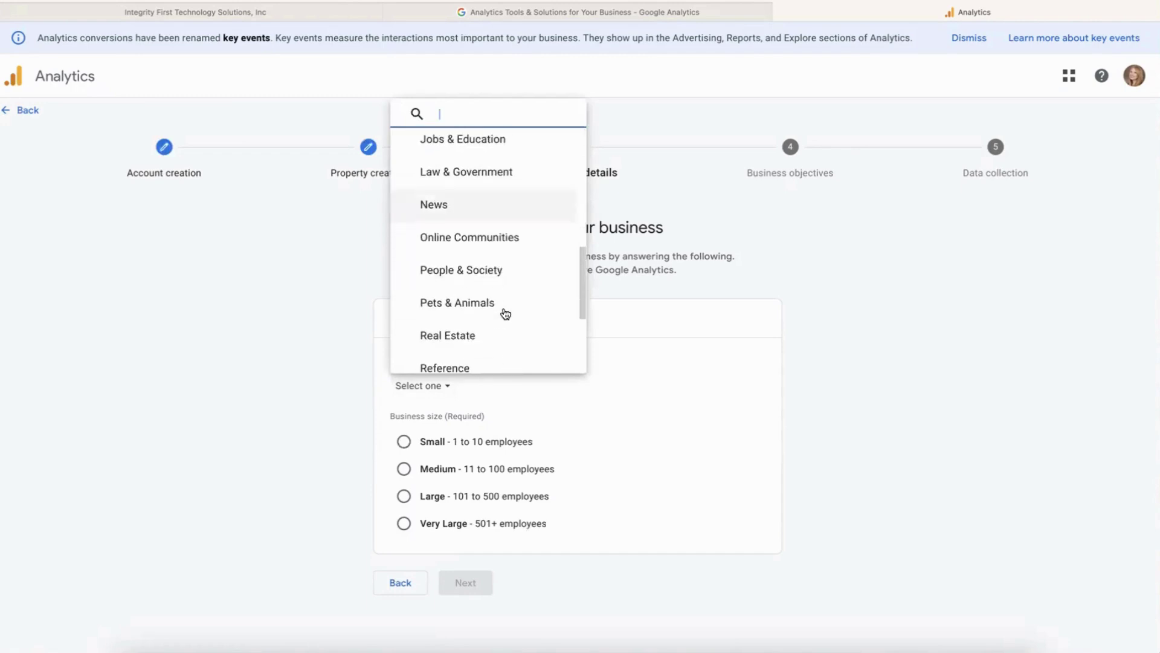
scroll(505, 314, down, 5)
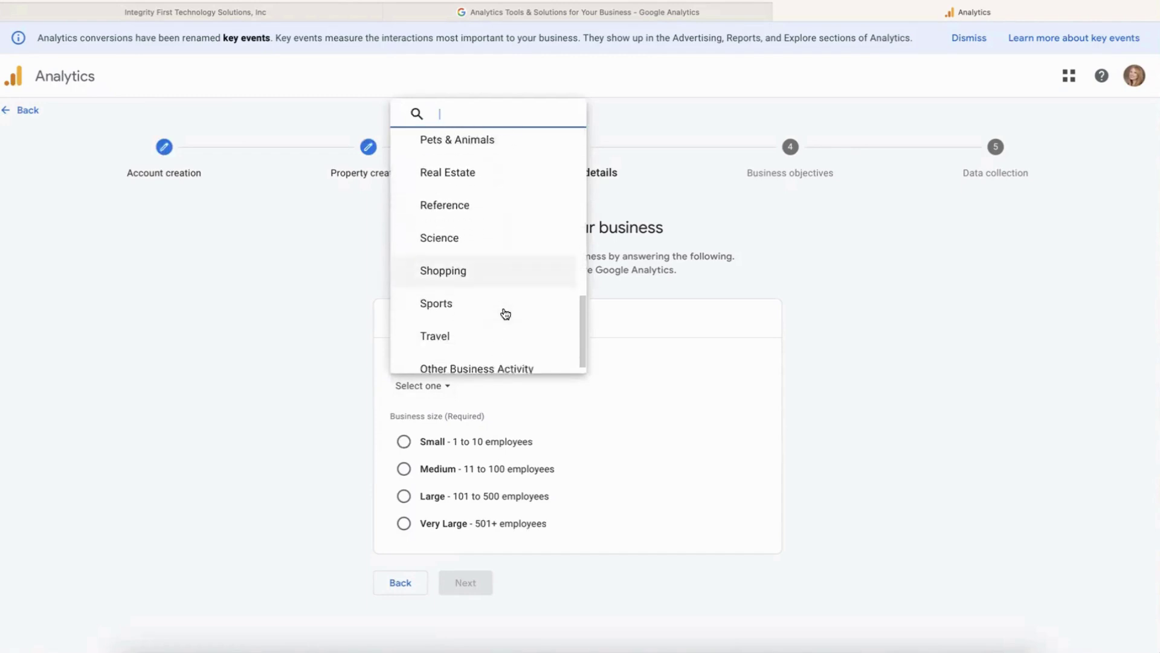
click(503, 350)
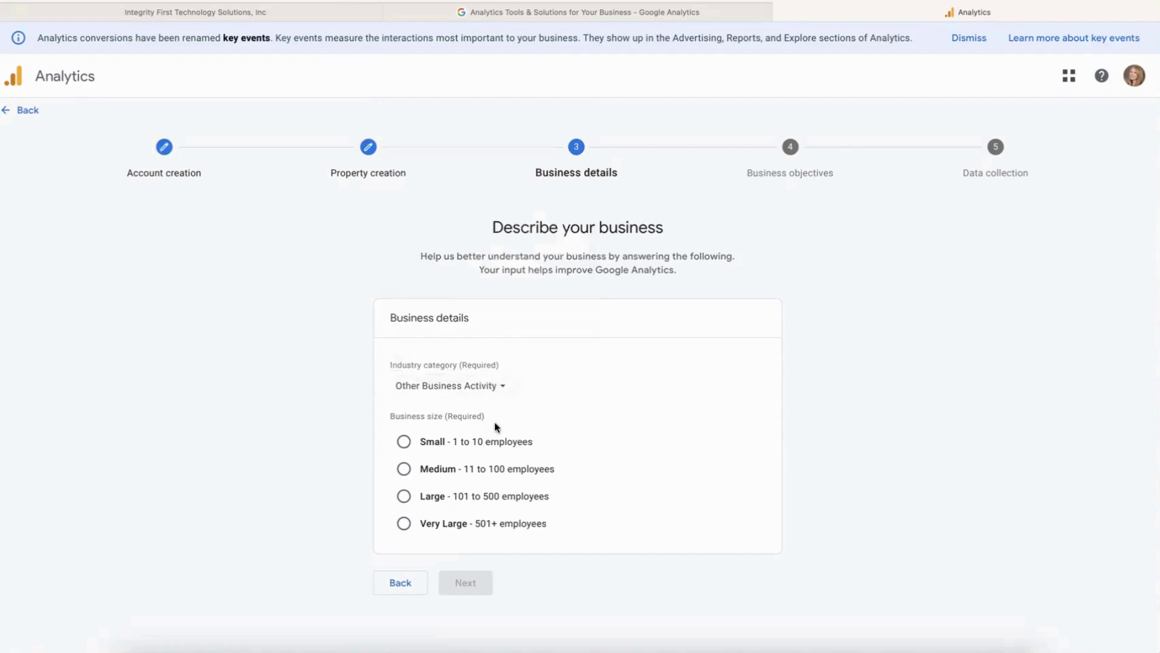
click(403, 441)
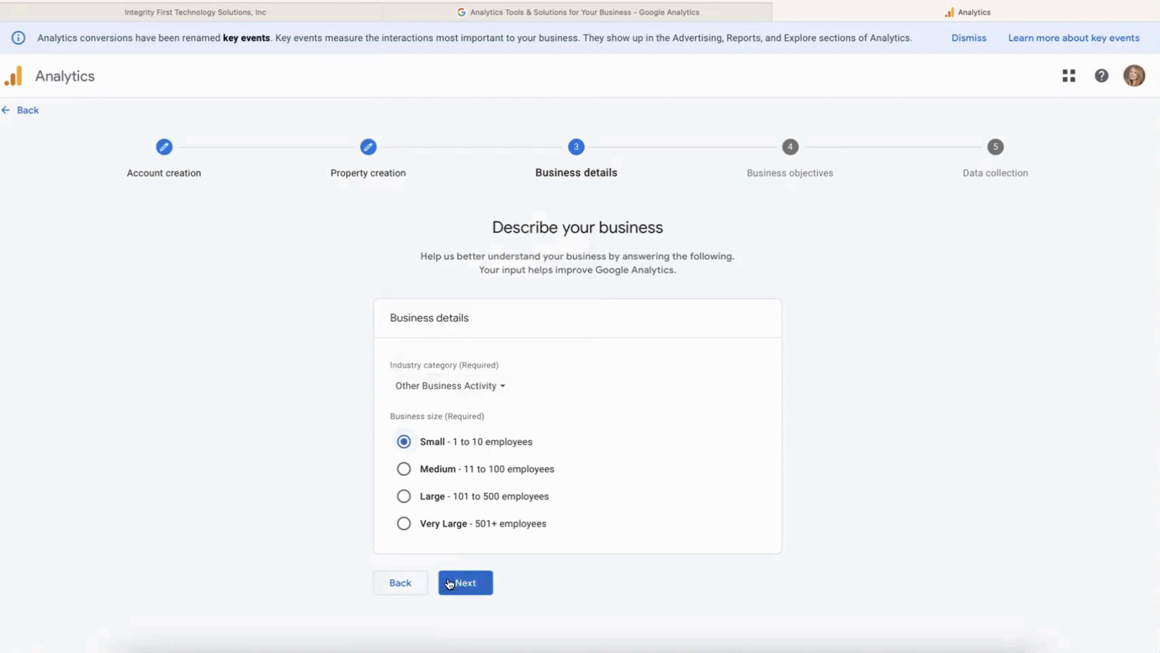
Choose Examine user behavior as the business objective and create the account.
click(456, 582)
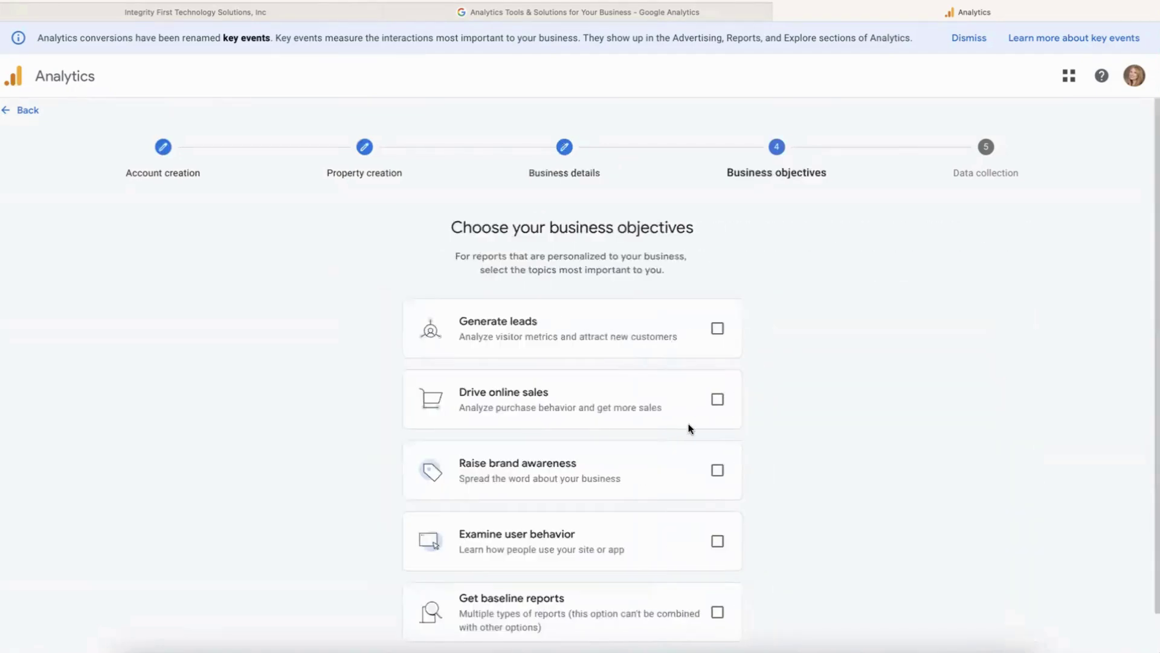
scroll(690, 428, down, 1)
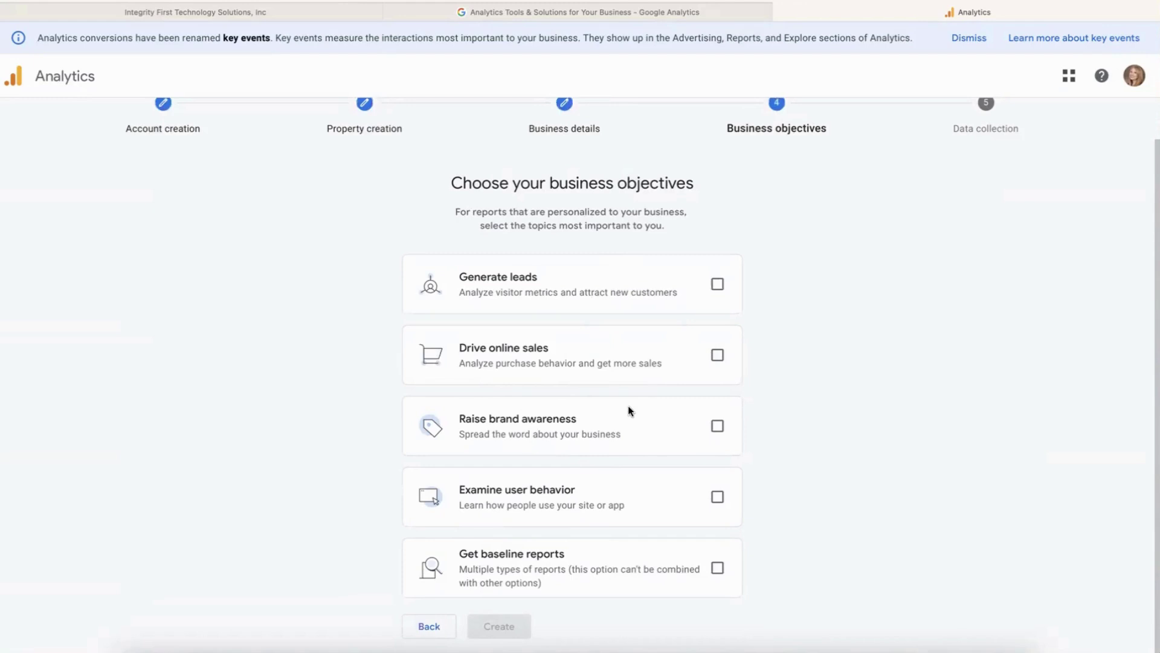
click(708, 503)
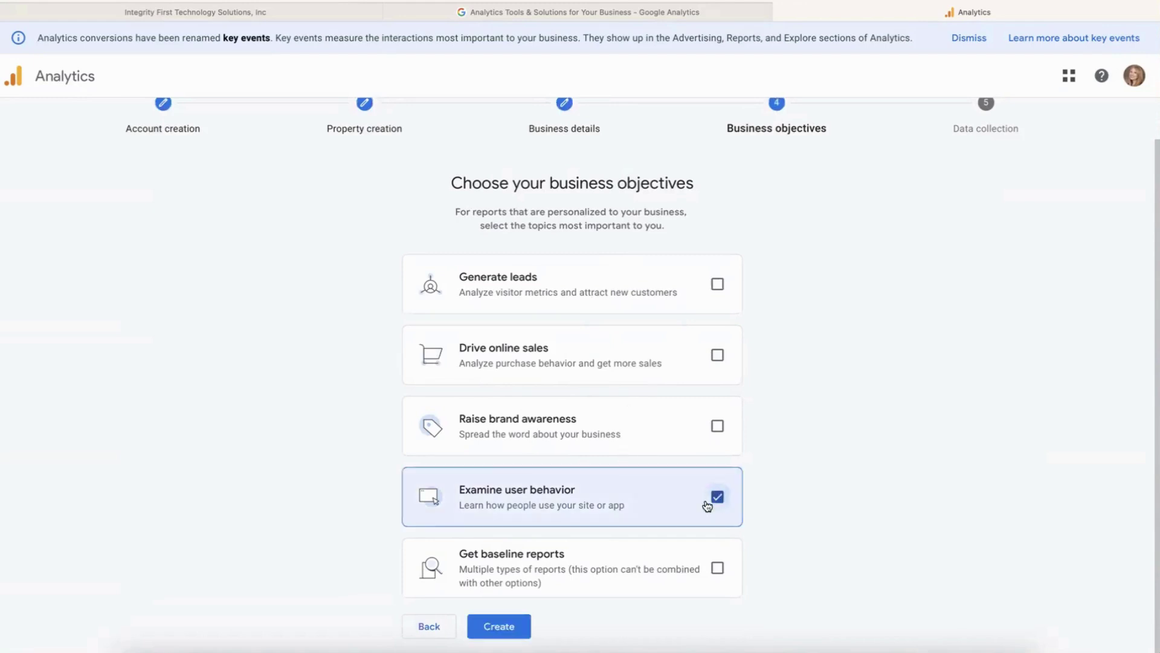
click(515, 624)
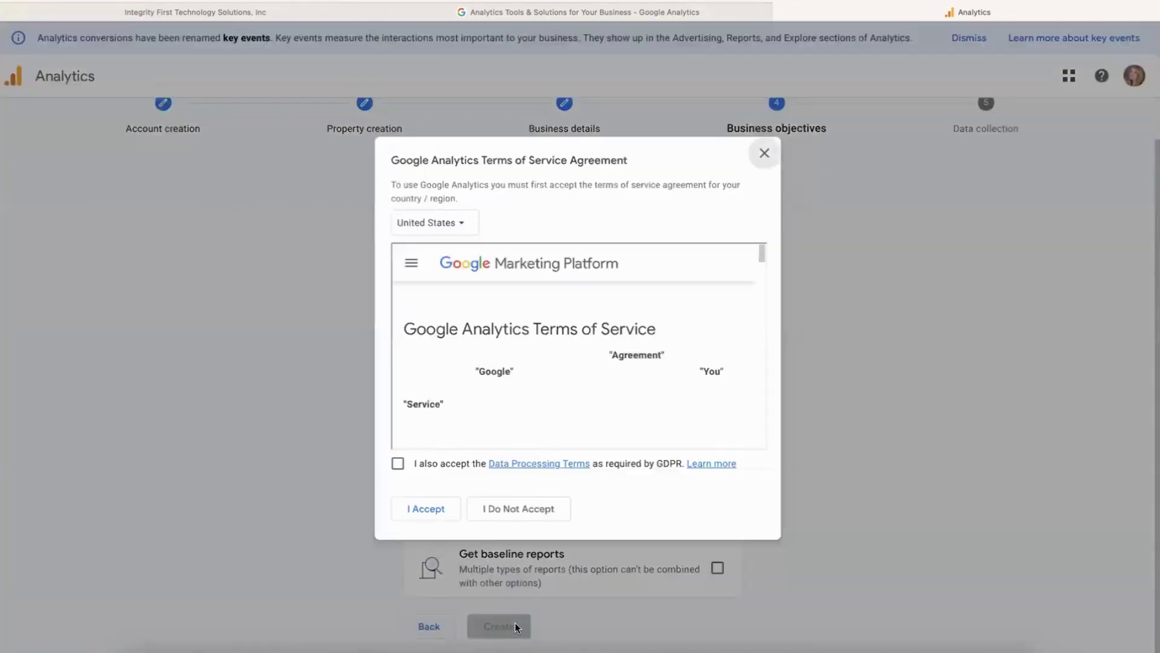
Accept the GDPR Data Processing Terms and terms of service, then choose the Web platform.
click(398, 464)
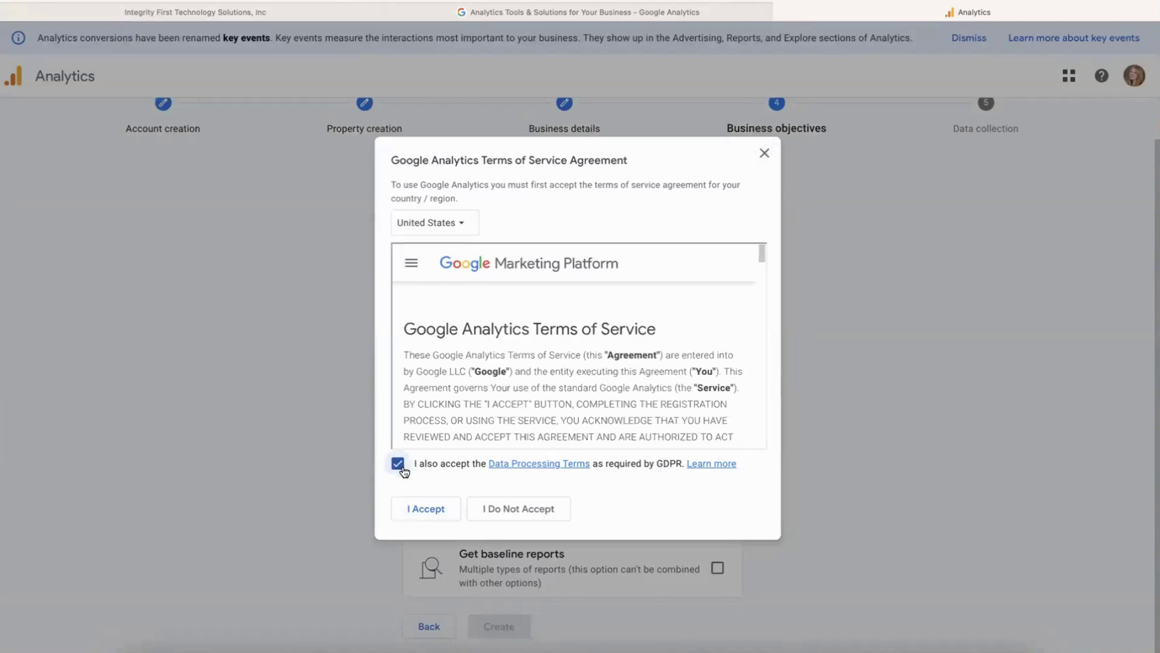
click(421, 513)
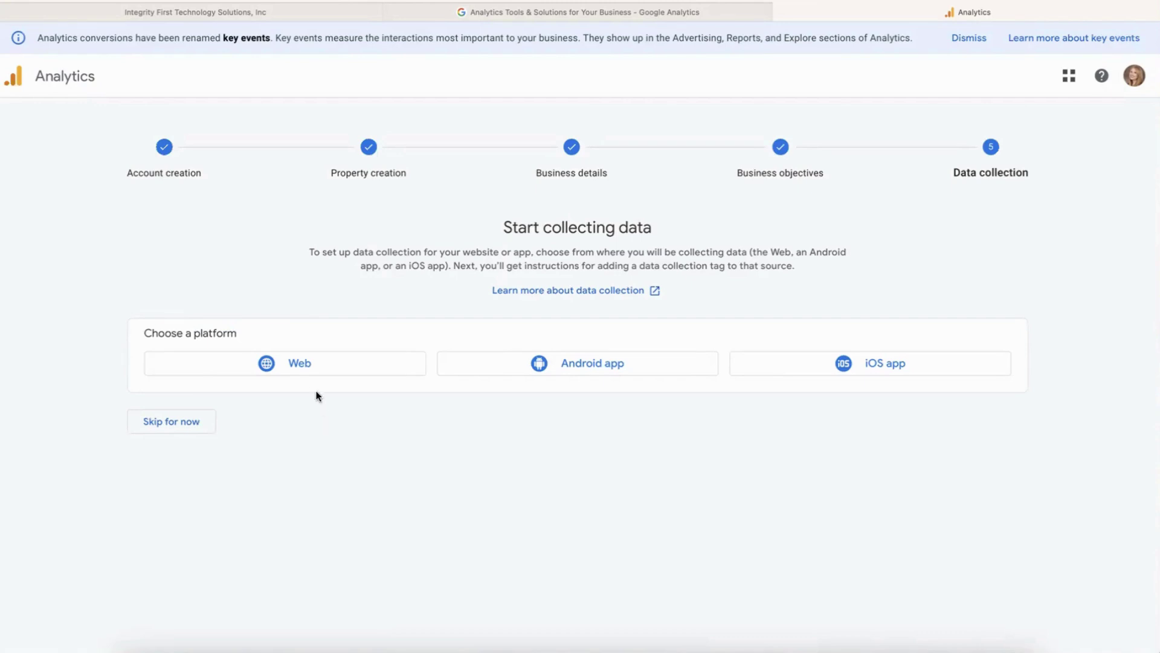
click(307, 374)
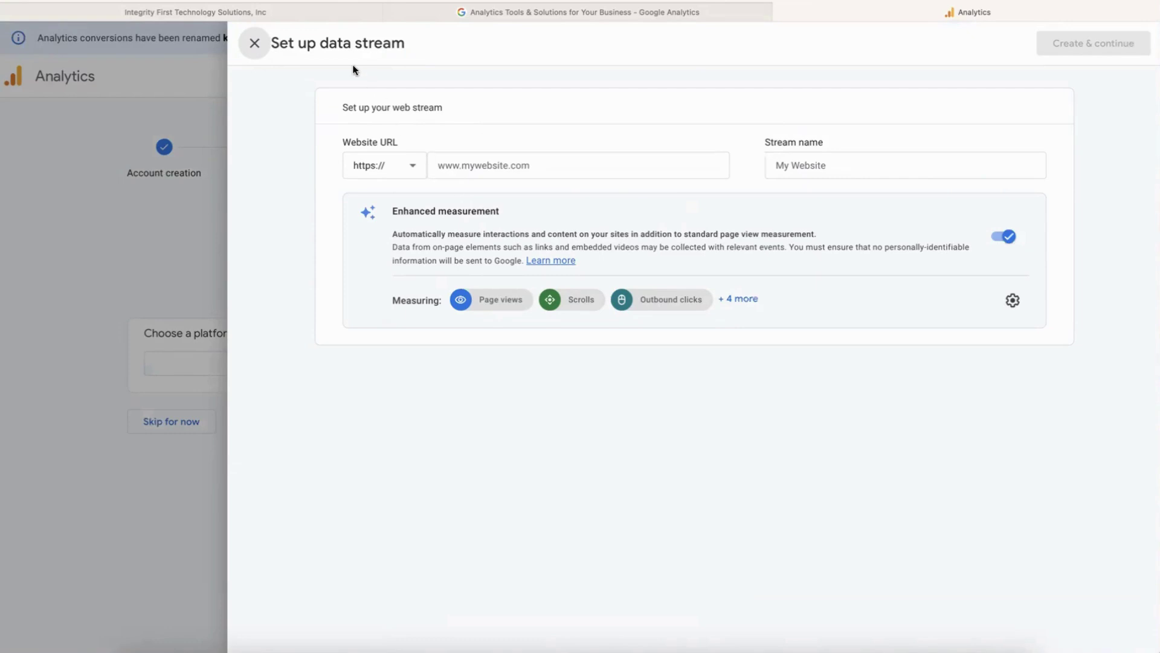
In GoHighLevel Sites, open the Newton Waste Company home page live and select its URL.
click(284, 12)
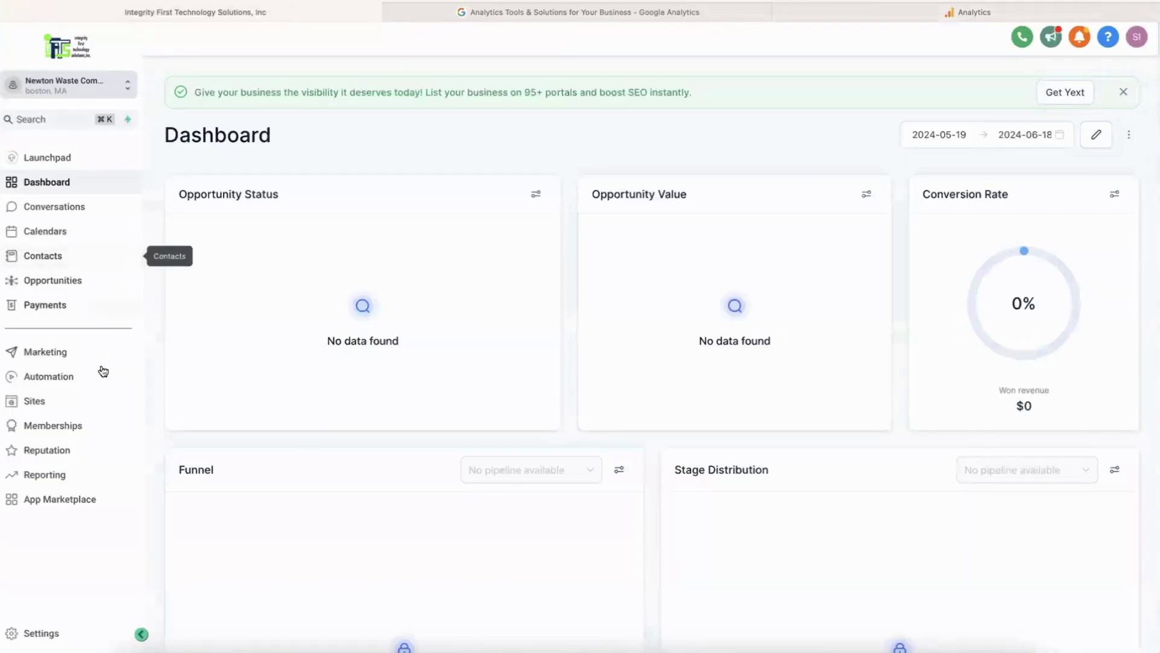
click(90, 399)
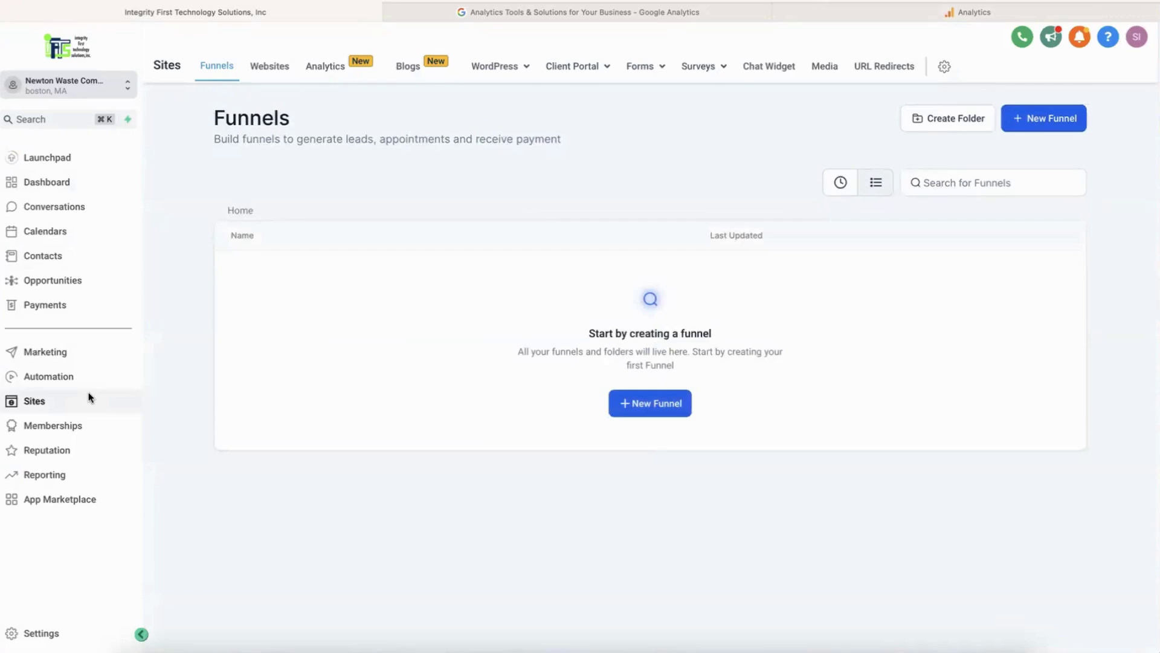
click(280, 73)
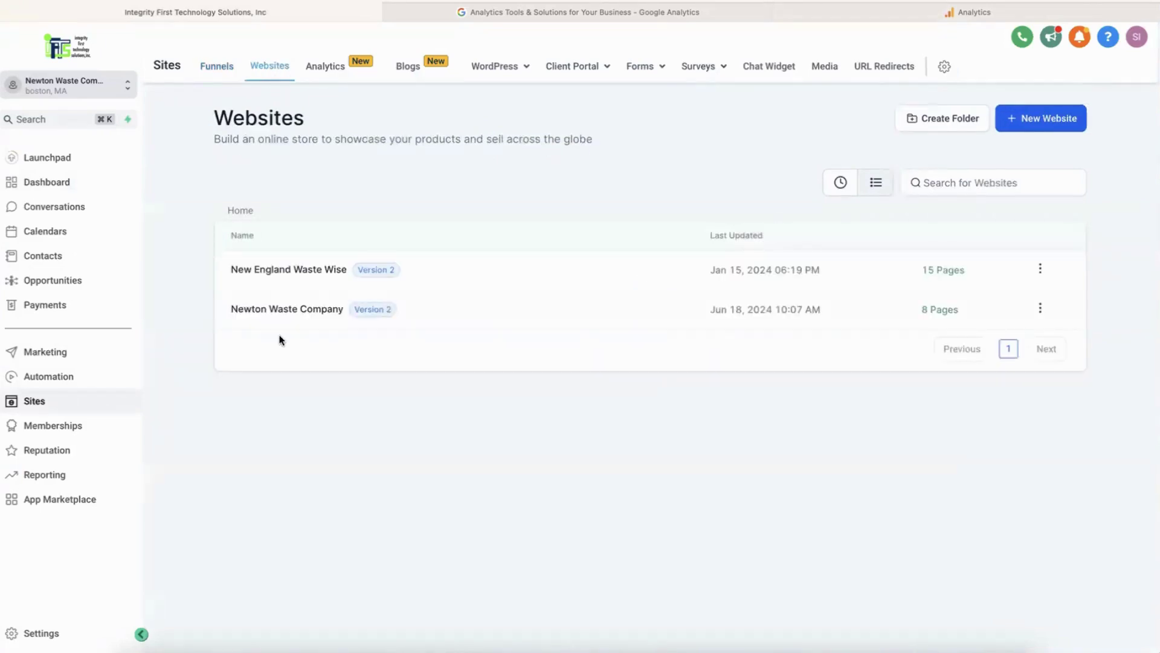
click(290, 318)
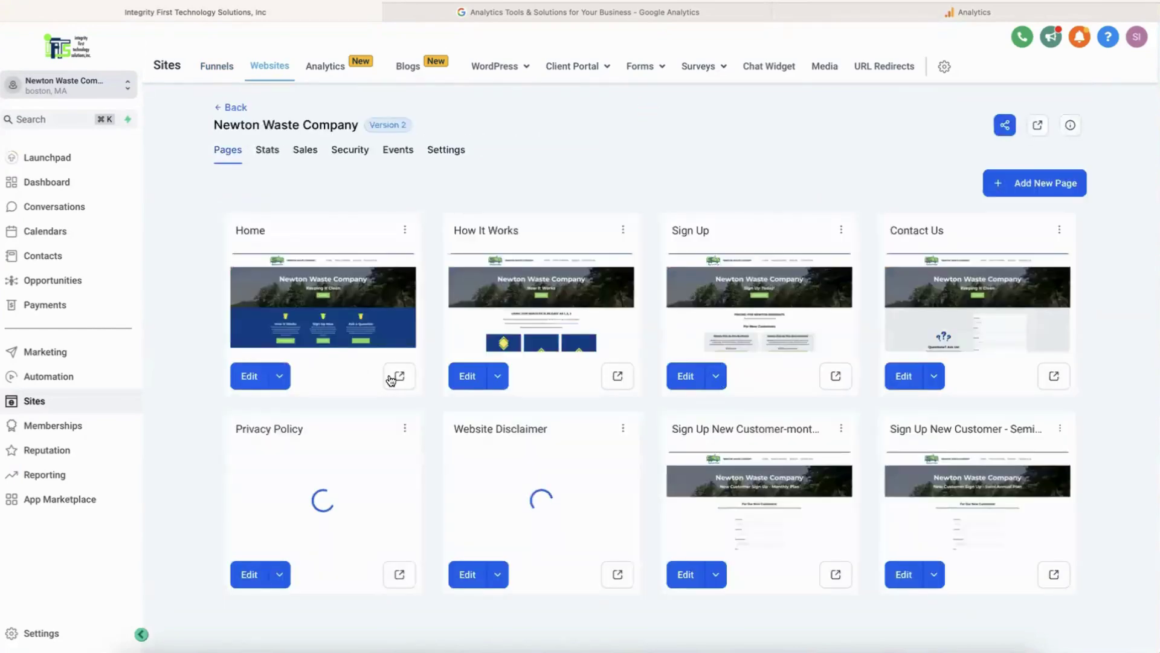
click(397, 377)
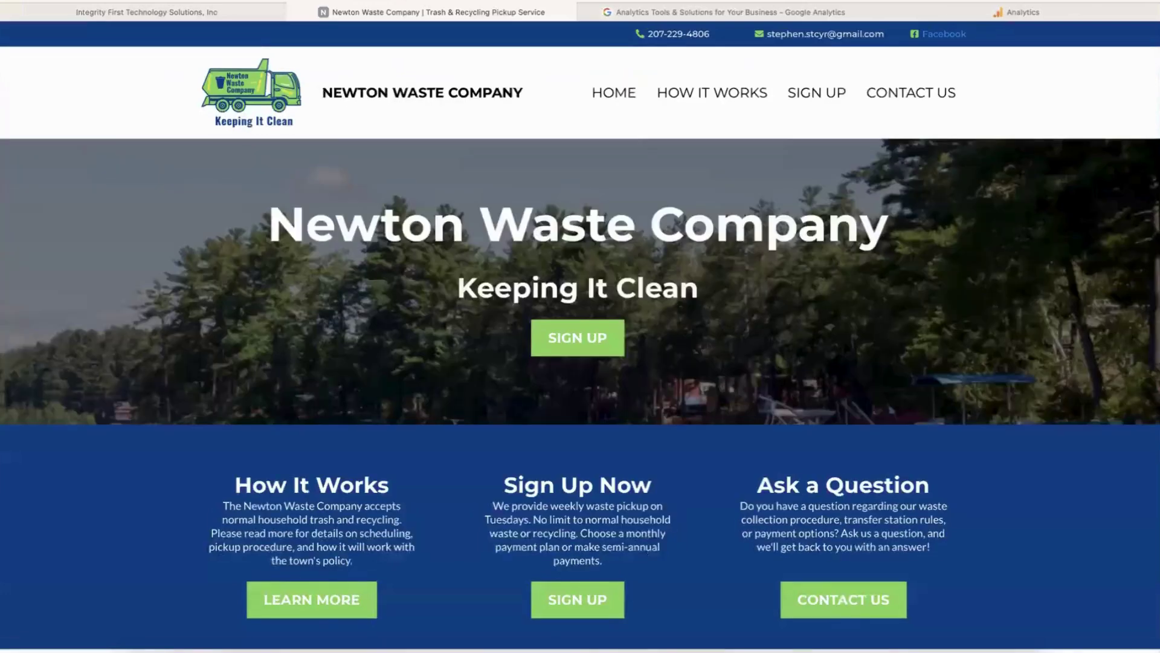
key(super+l)
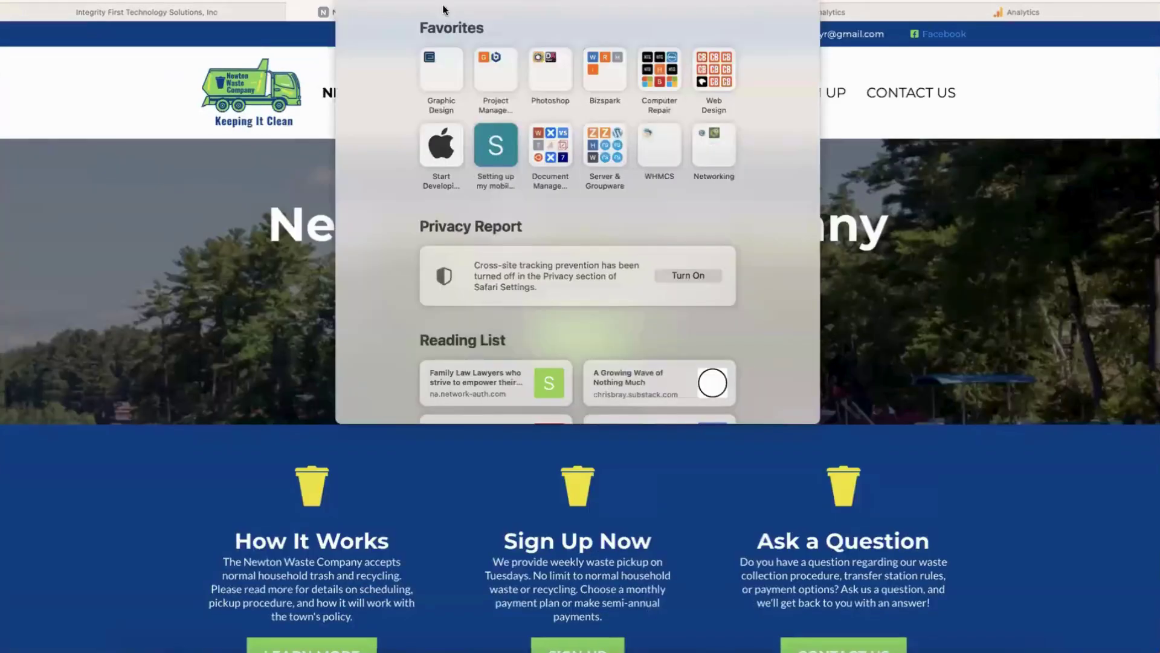
Enter newtonwaste.com as the website URL and 'Newton Waste Website' as the stream name.
click(992, 11)
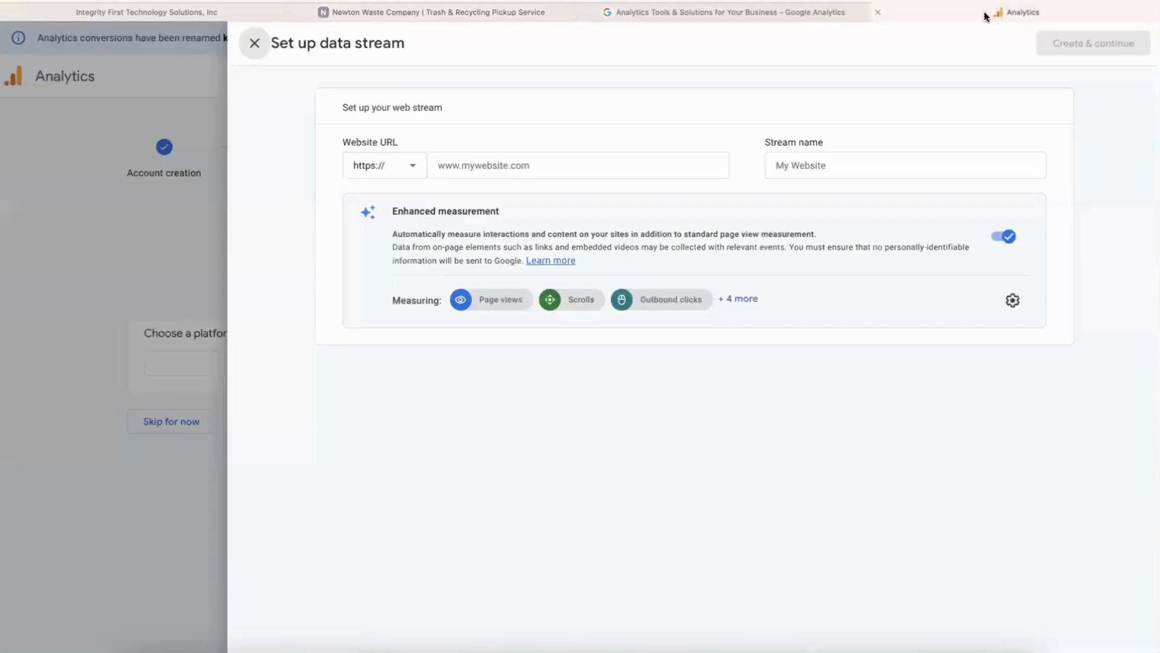
click(608, 161)
text(https://newtonwaste.com/home)
key(BackSpace)
key(BackSpace)
key(BackSpace)
key(BackSpace)
key(BackSpace)
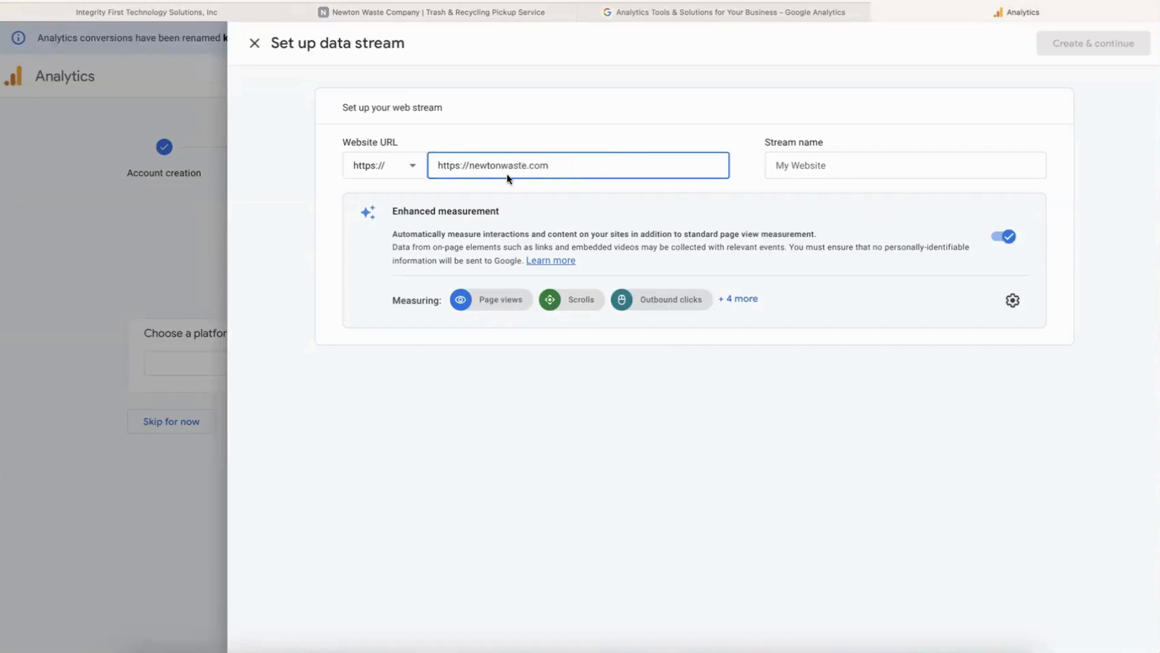
drag(468, 163, 367, 158)
key(BackSpace)
click(824, 165)
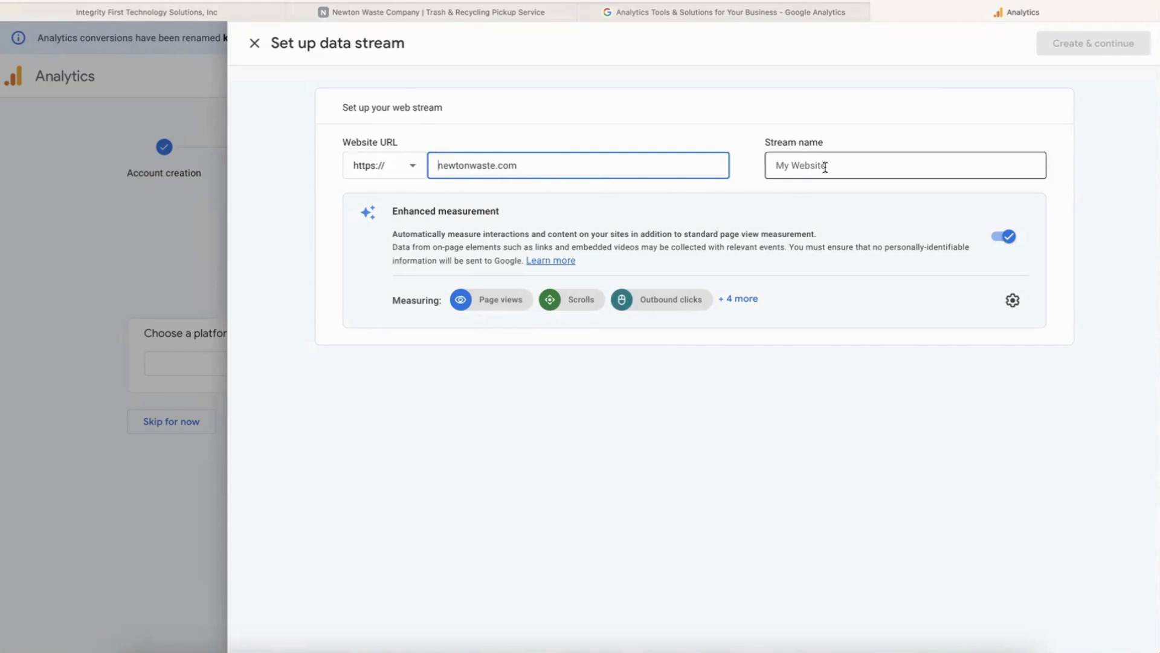
text(Newto)
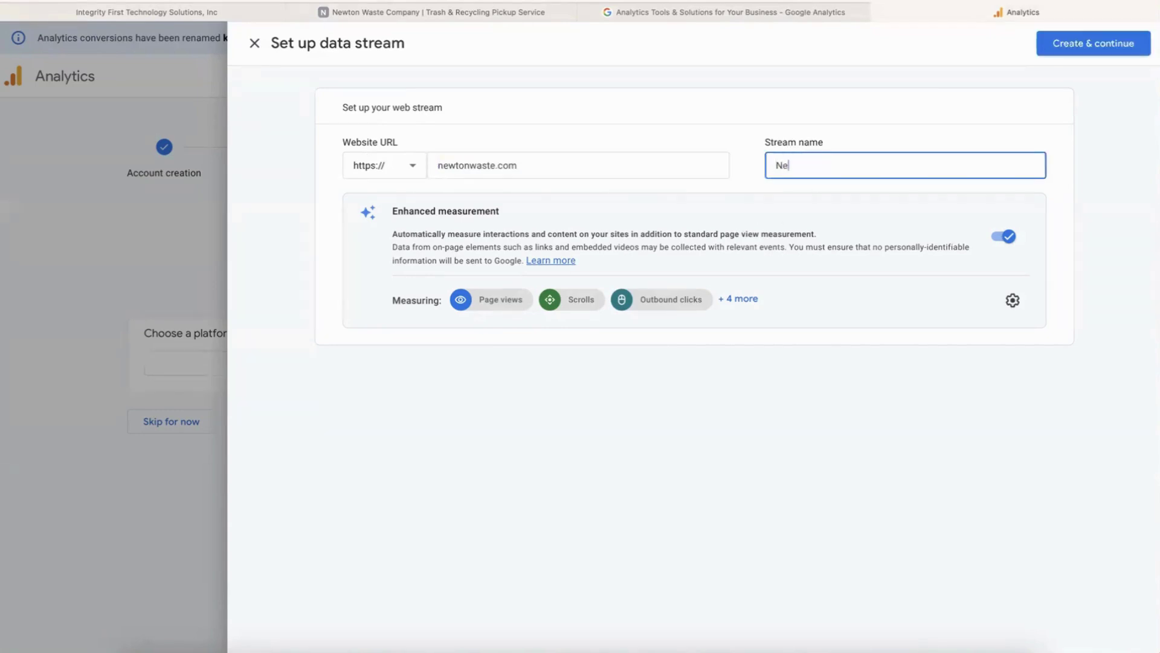
text(n Waste Website)
Create the Newton Waste web stream and copy its manual-install gtag.js snippet.
click(1067, 47)
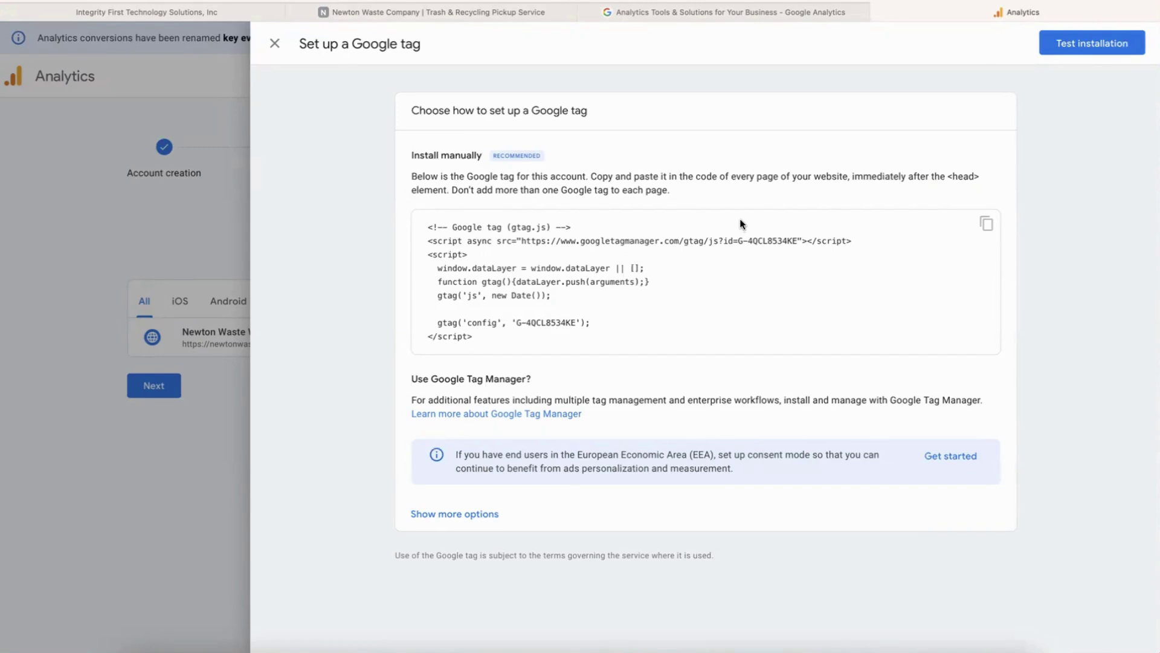
click(986, 224)
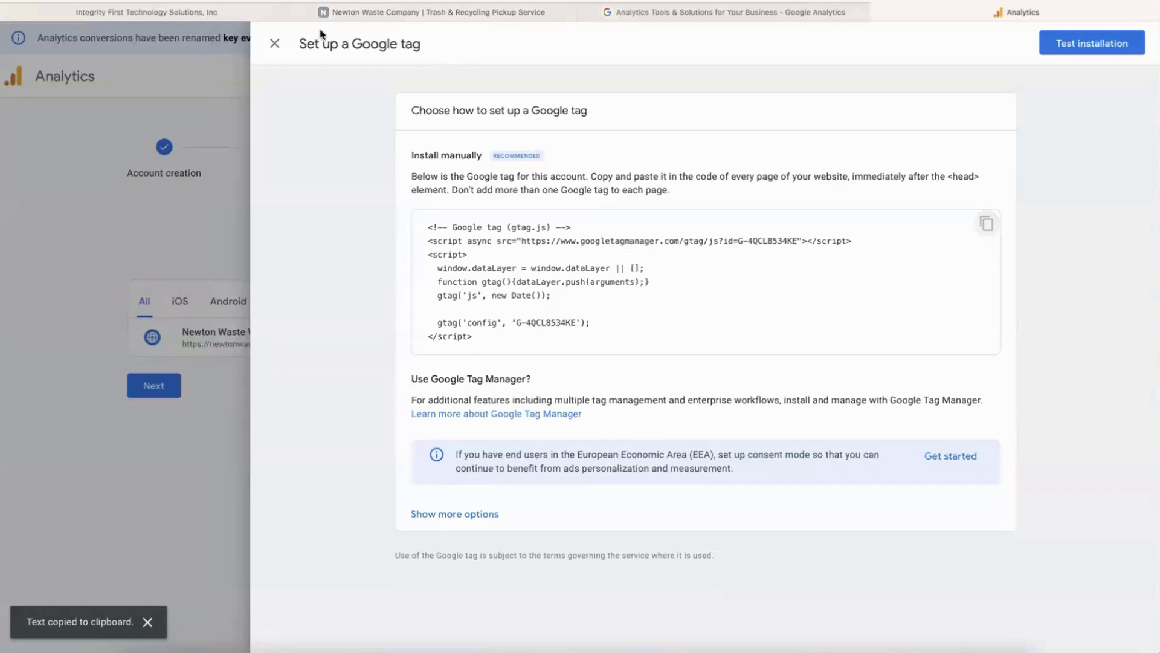
Paste the Google tag into the Newton Waste Company website's head tracking code and save.
click(241, 11)
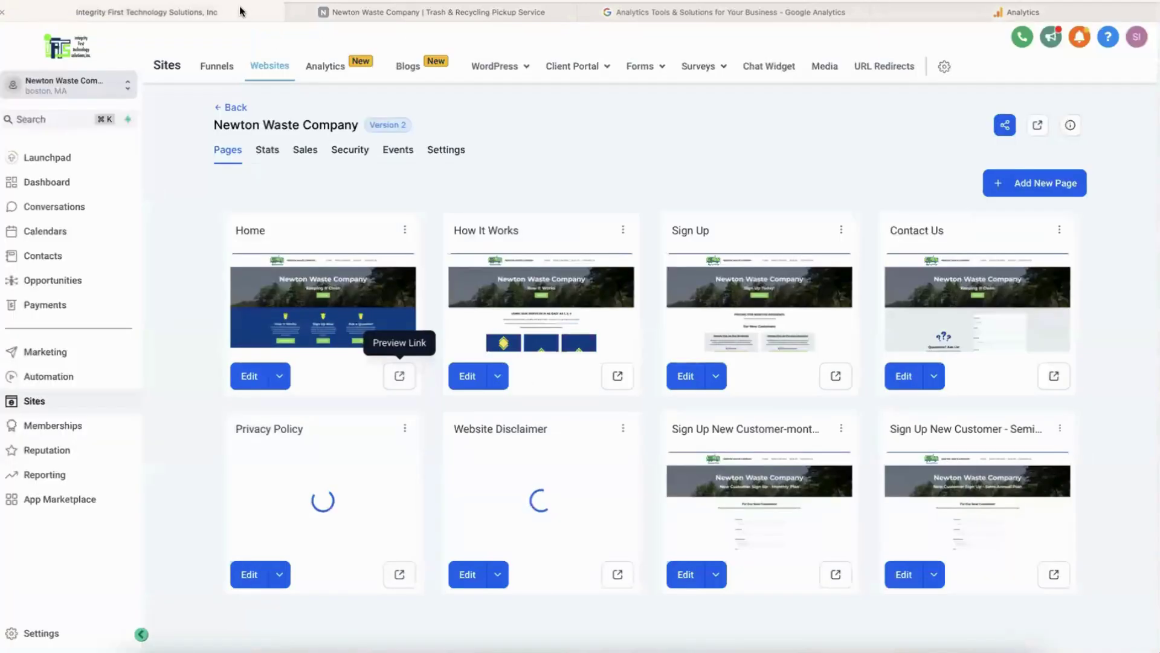
click(447, 151)
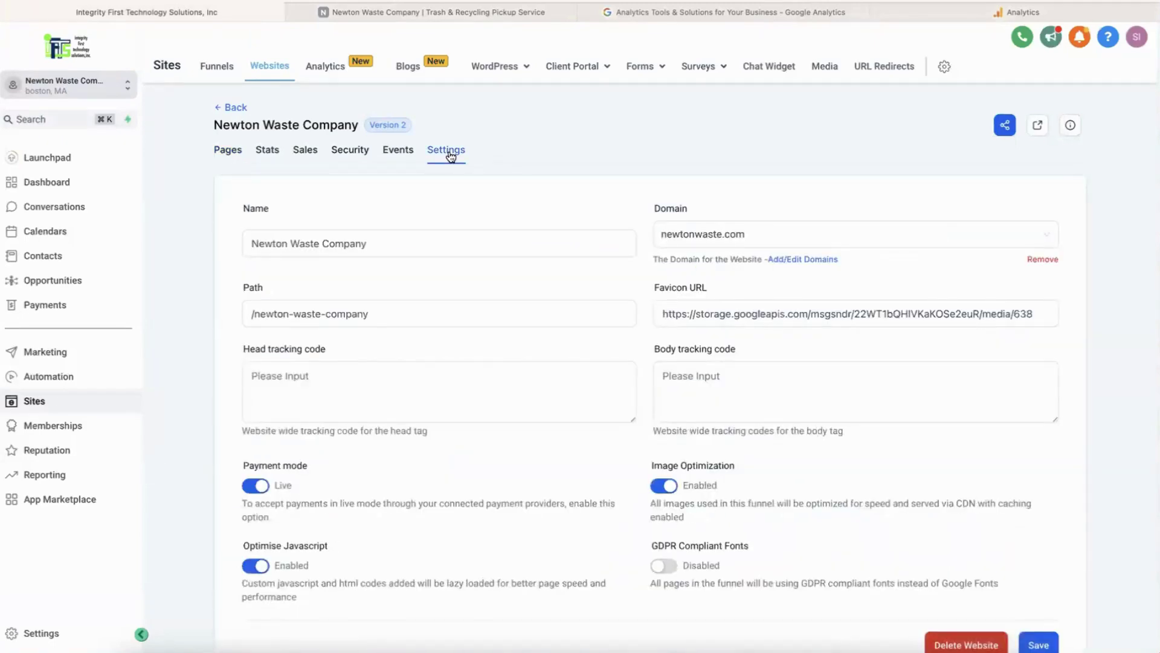
click(386, 393)
key(super+v)
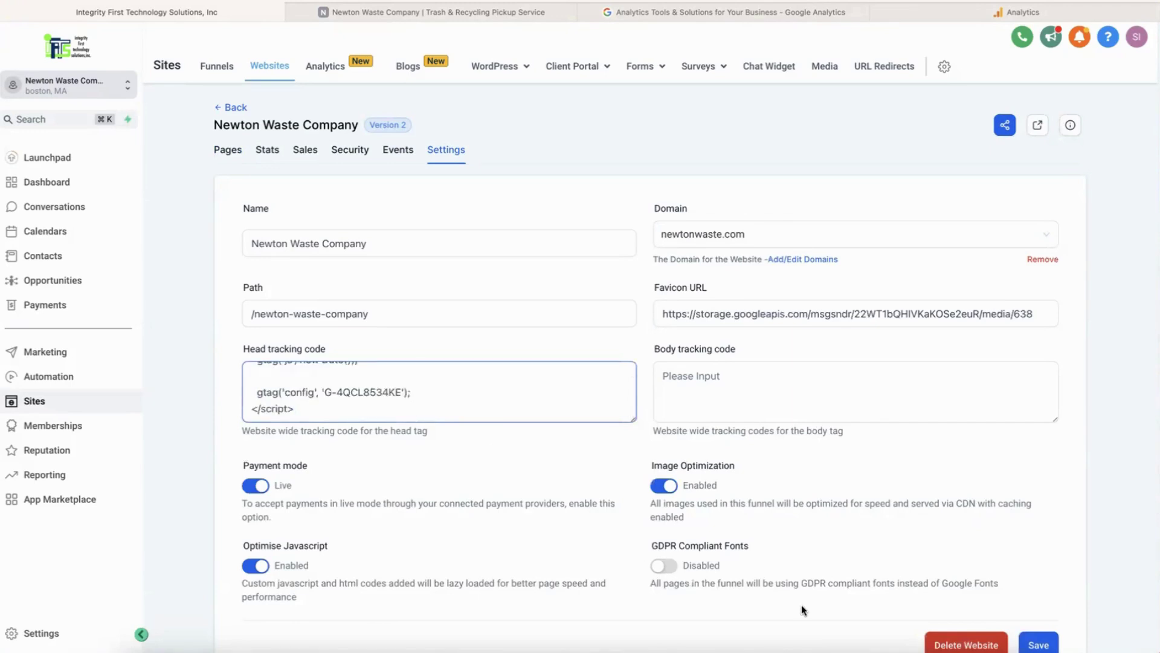
click(1040, 644)
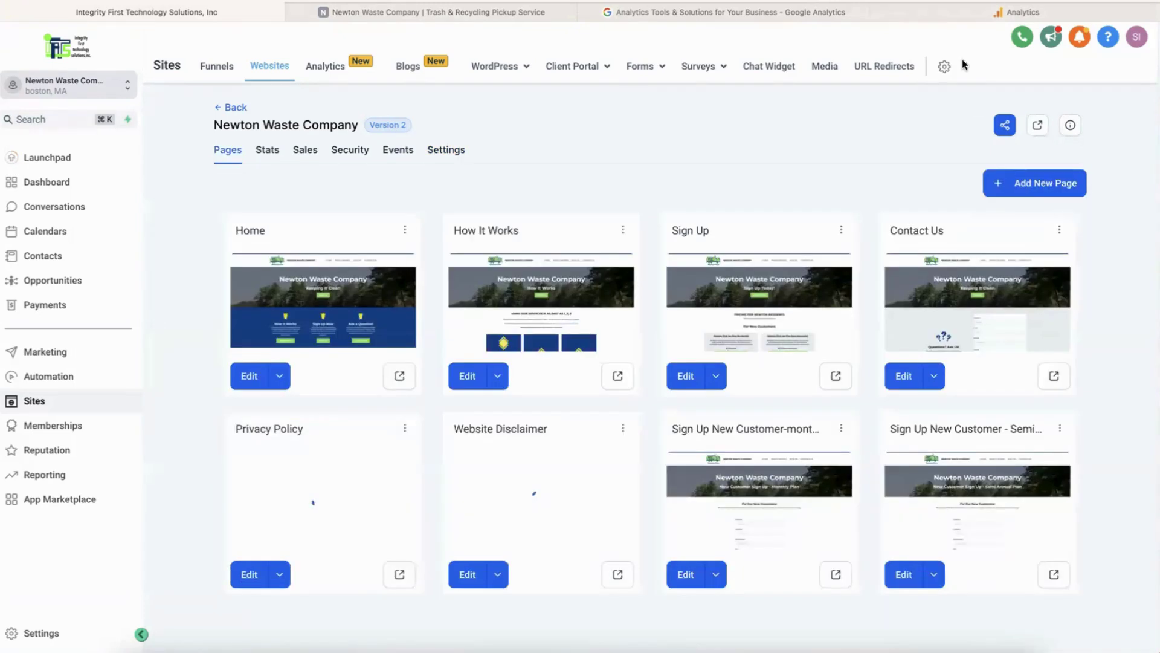
Back in Analytics, expand the additional installation options on the Set up a Google tag panel.
click(951, 15)
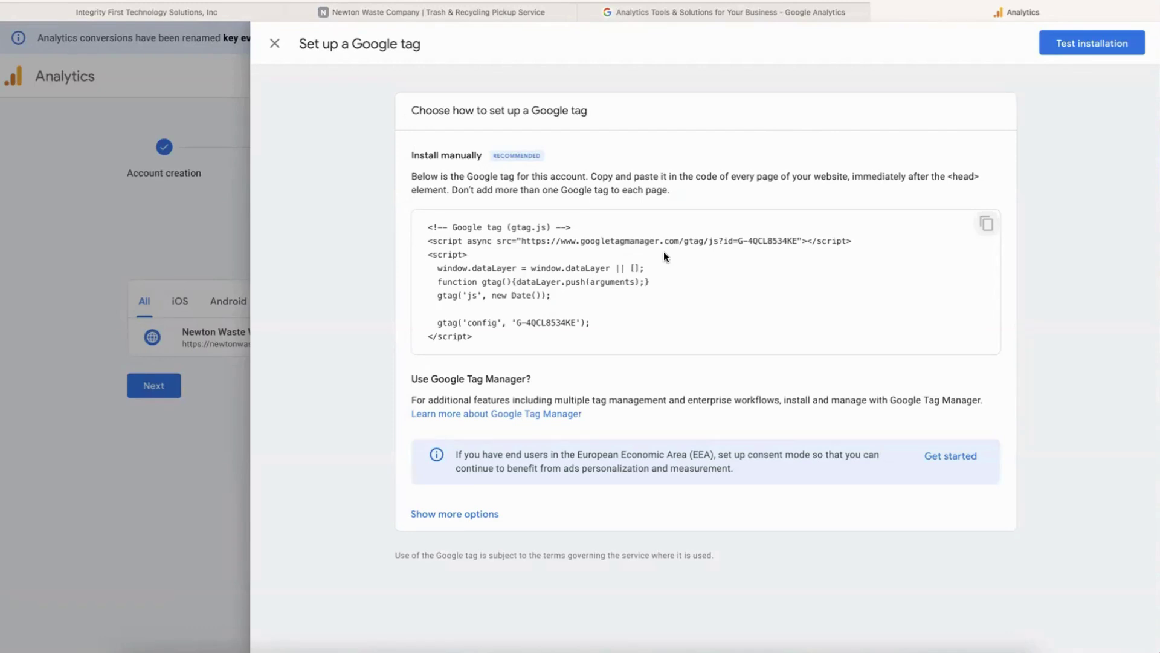
click(460, 517)
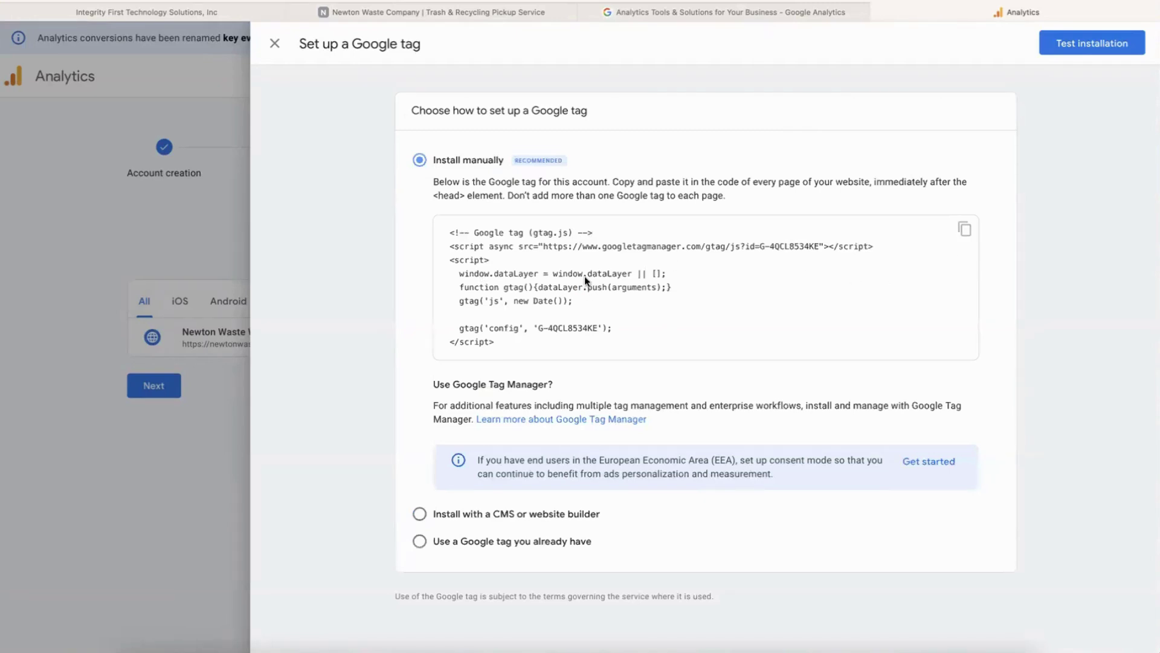
Load the Newton Waste site, then run the Google tag installation test to confirm detection.
click(432, 13)
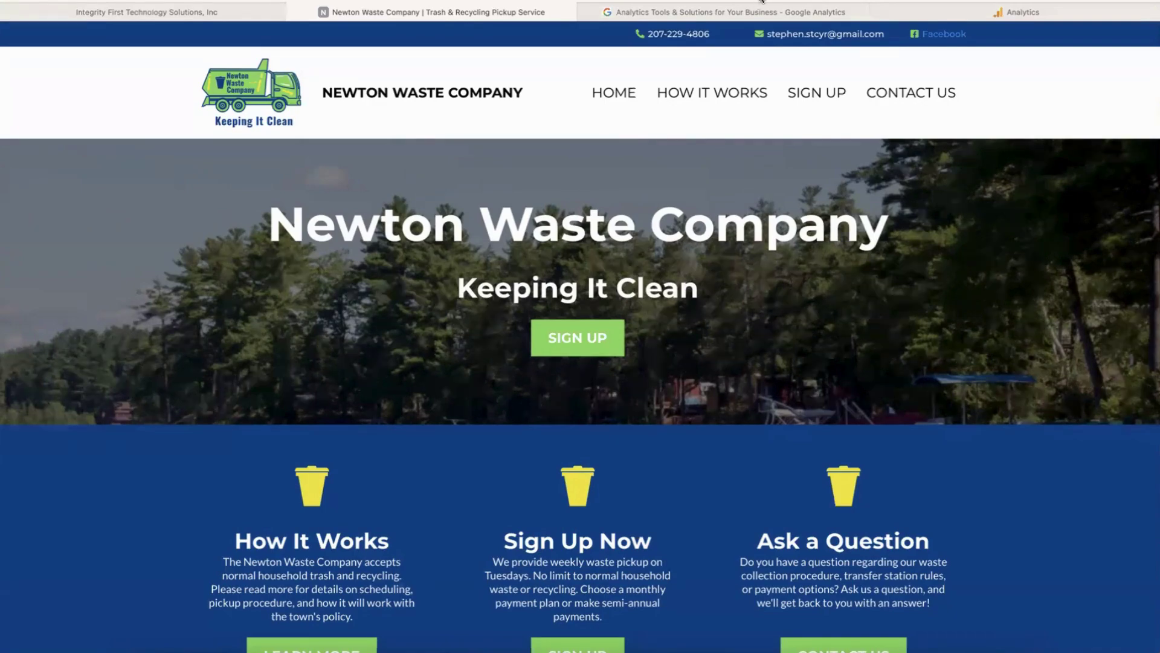
click(1042, 17)
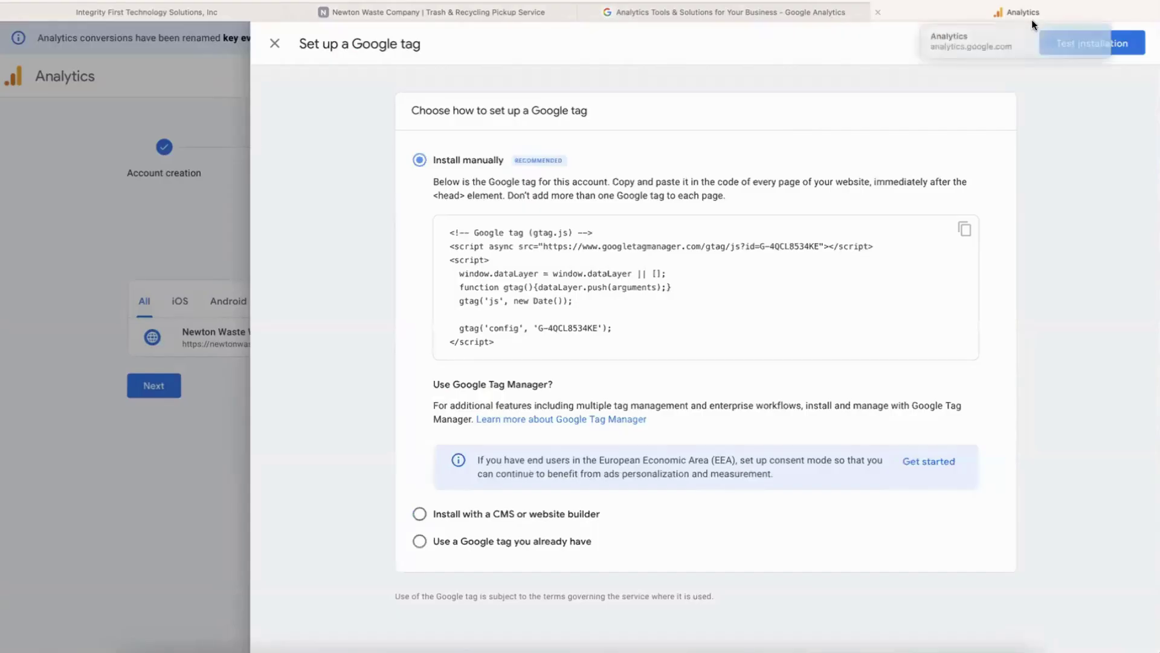
click(1101, 49)
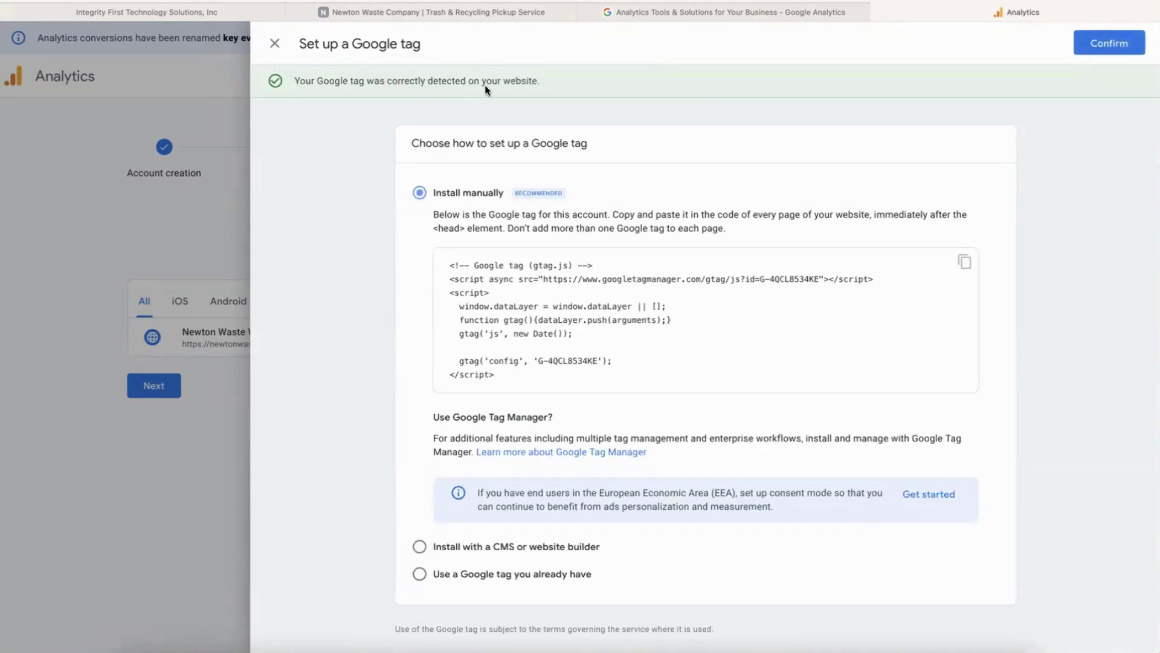
Confirm the Google tag setup and land on the Newton Waste property Home overview.
click(1094, 43)
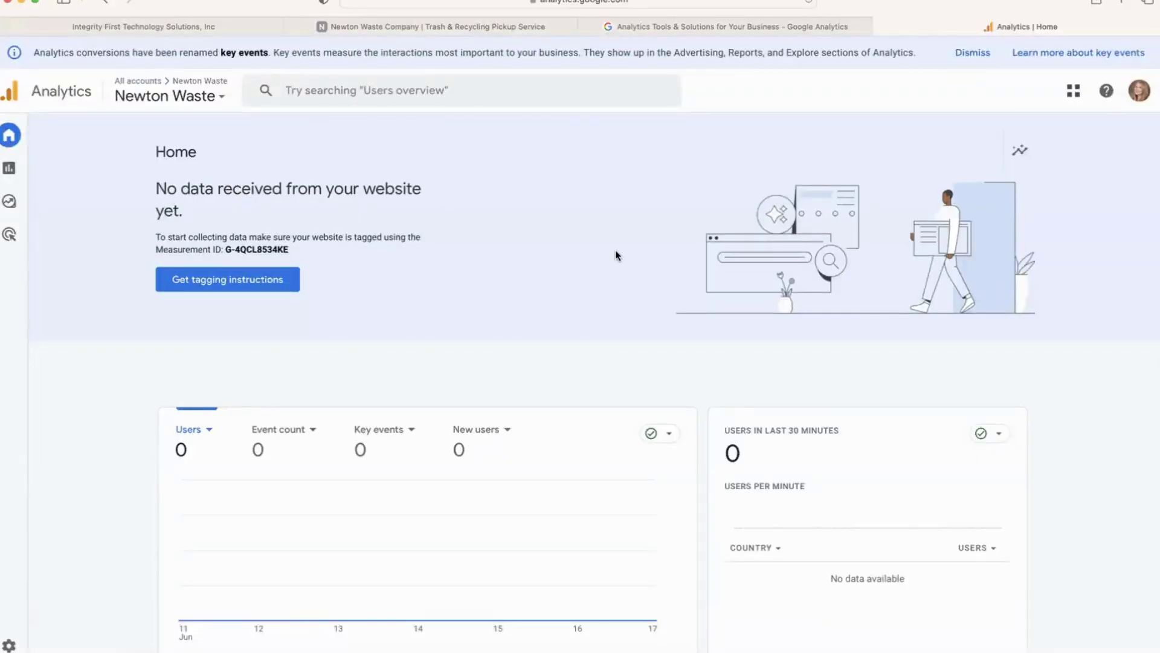
scroll(615, 255, down, 1)
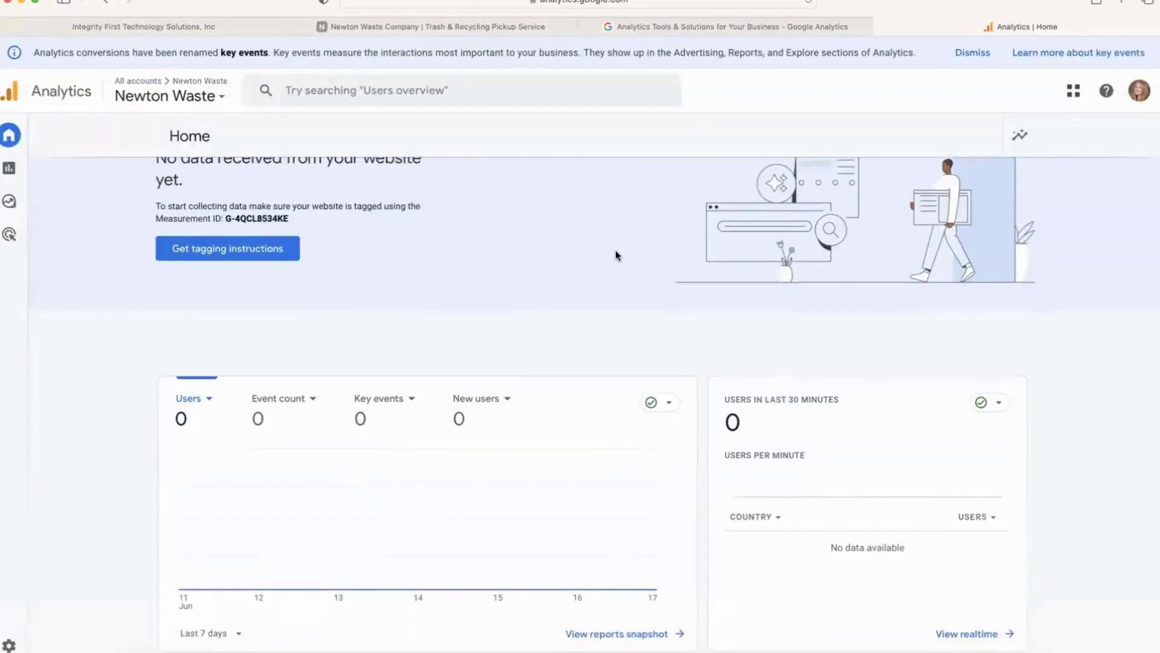
scroll(615, 255, up, 1)
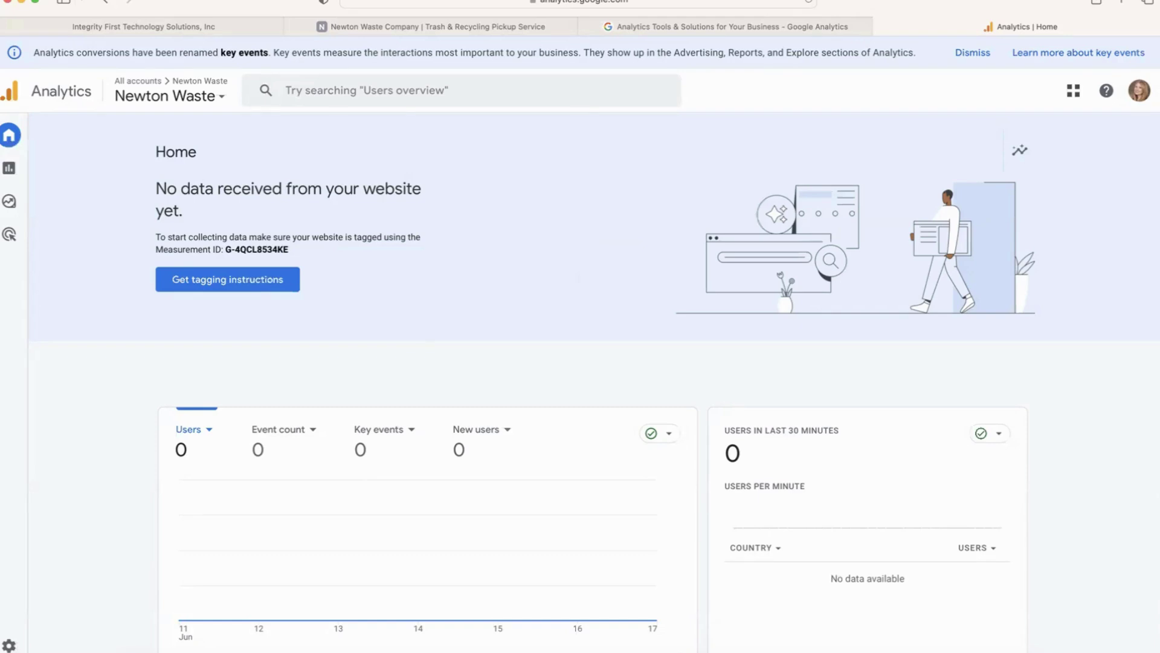
Go from Admin to Account access management and bring up the + add-user options.
click(9, 644)
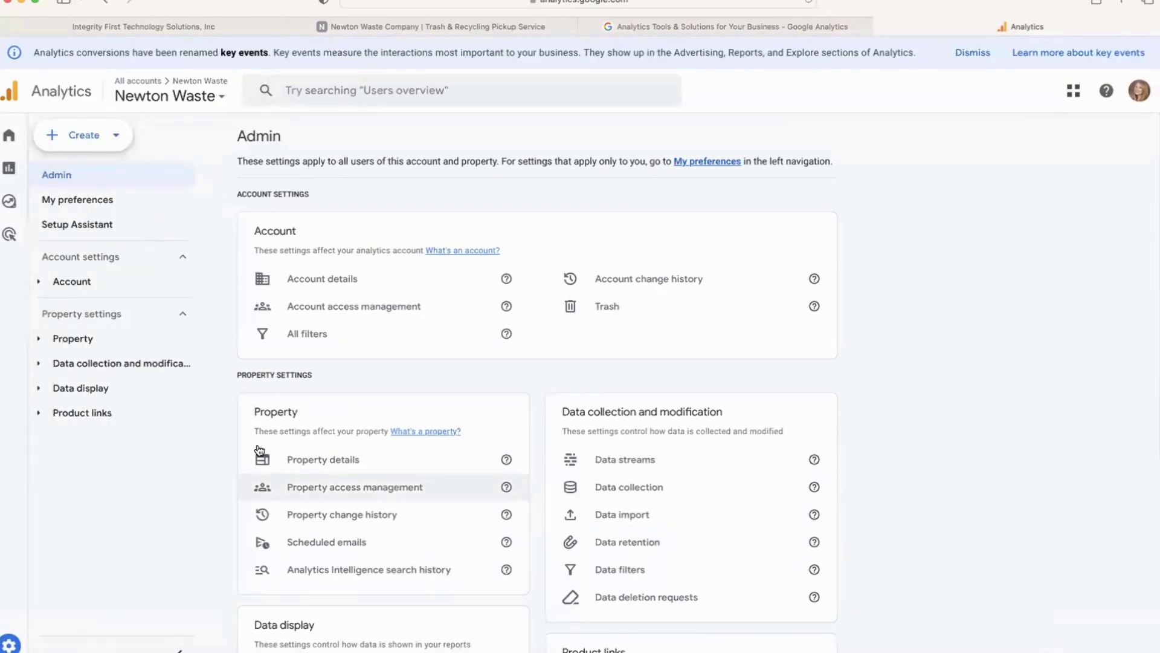
click(336, 305)
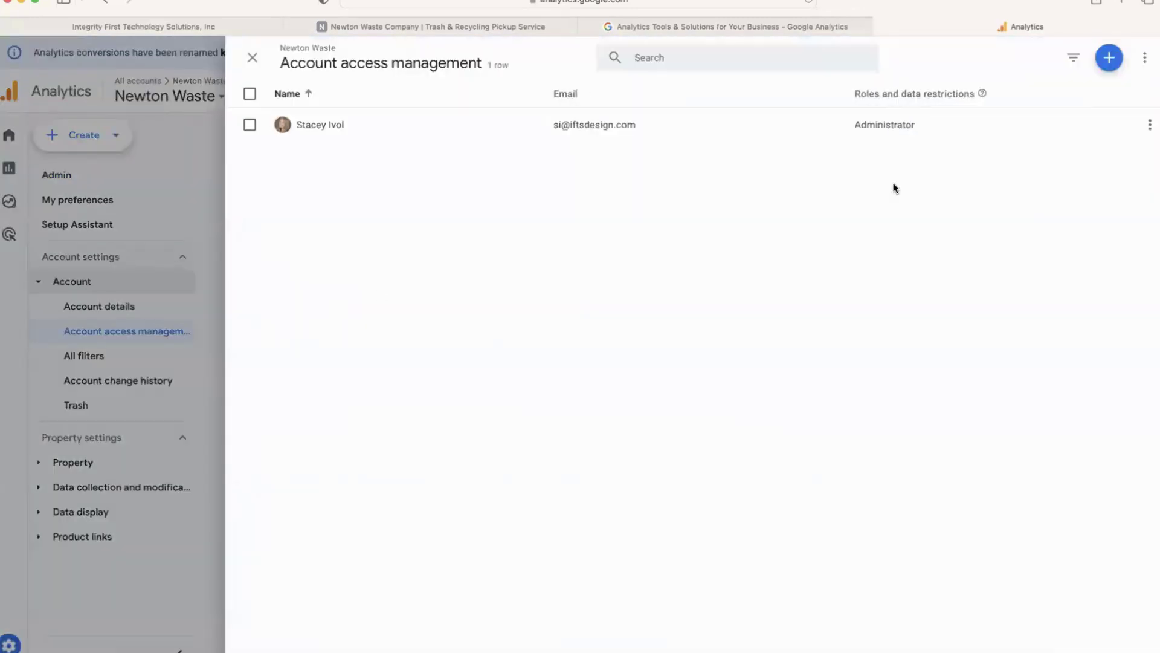
click(1107, 62)
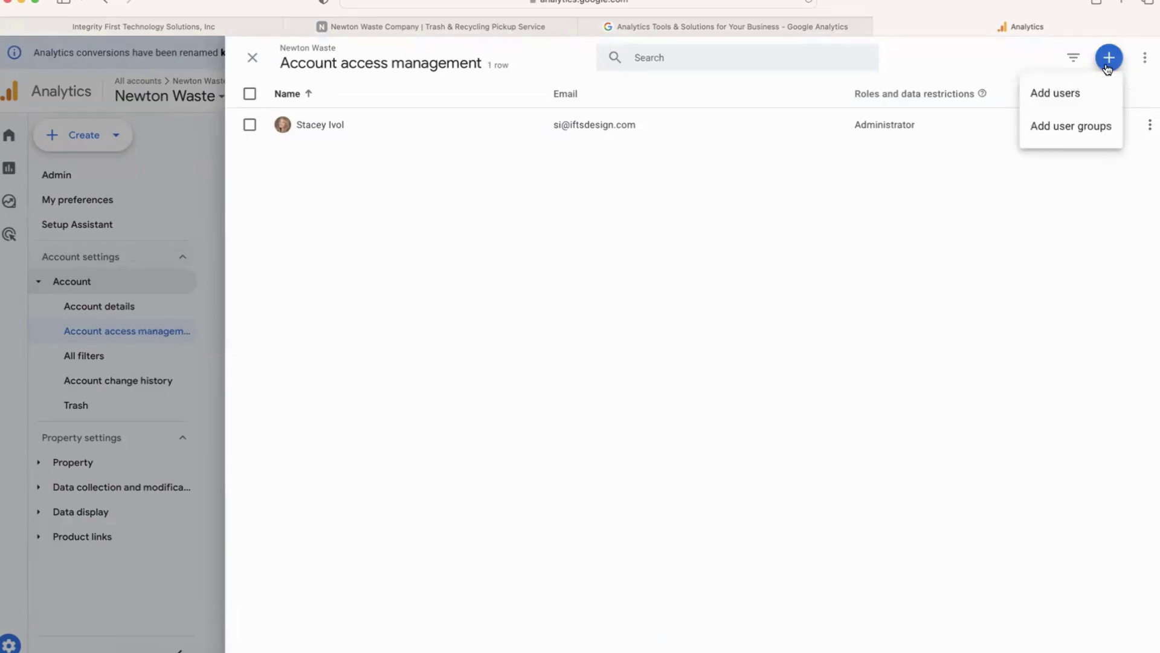
Enter the new user's e-mail address under Add users and select the Administrator role.
click(1086, 98)
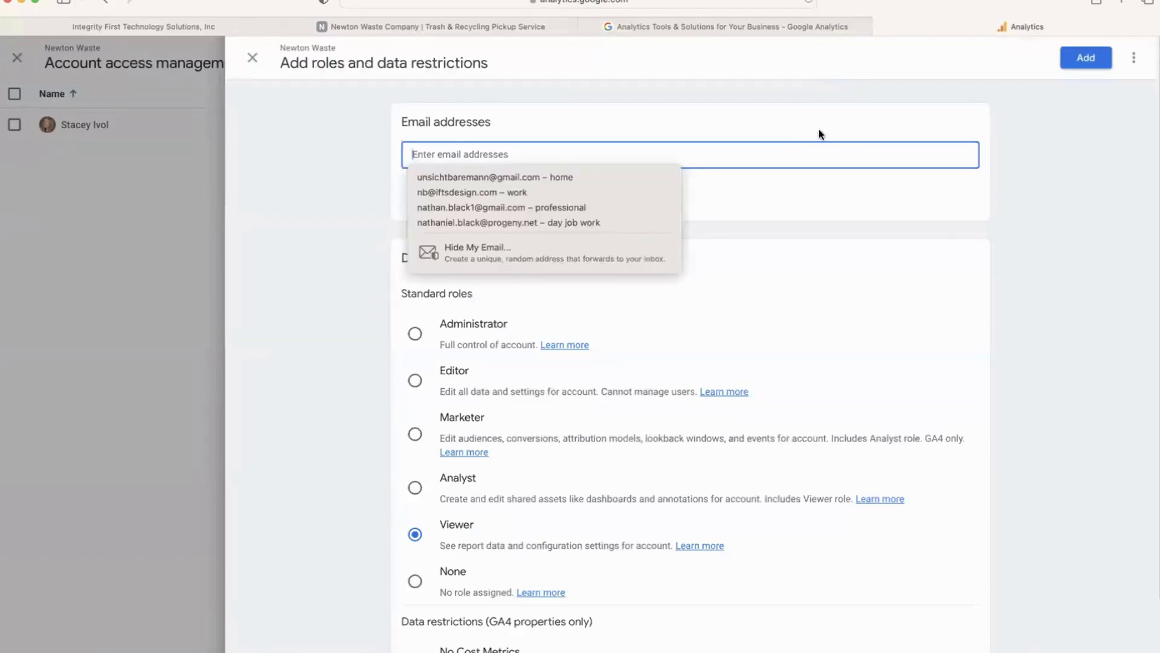
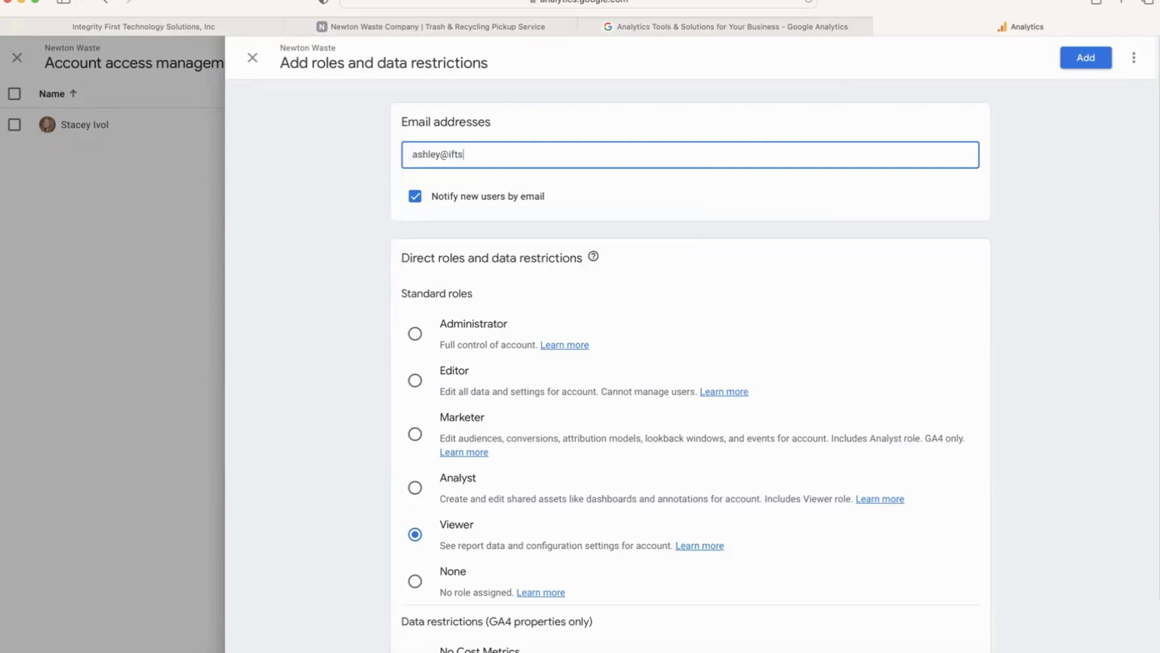
scroll(546, 233, down, 1)
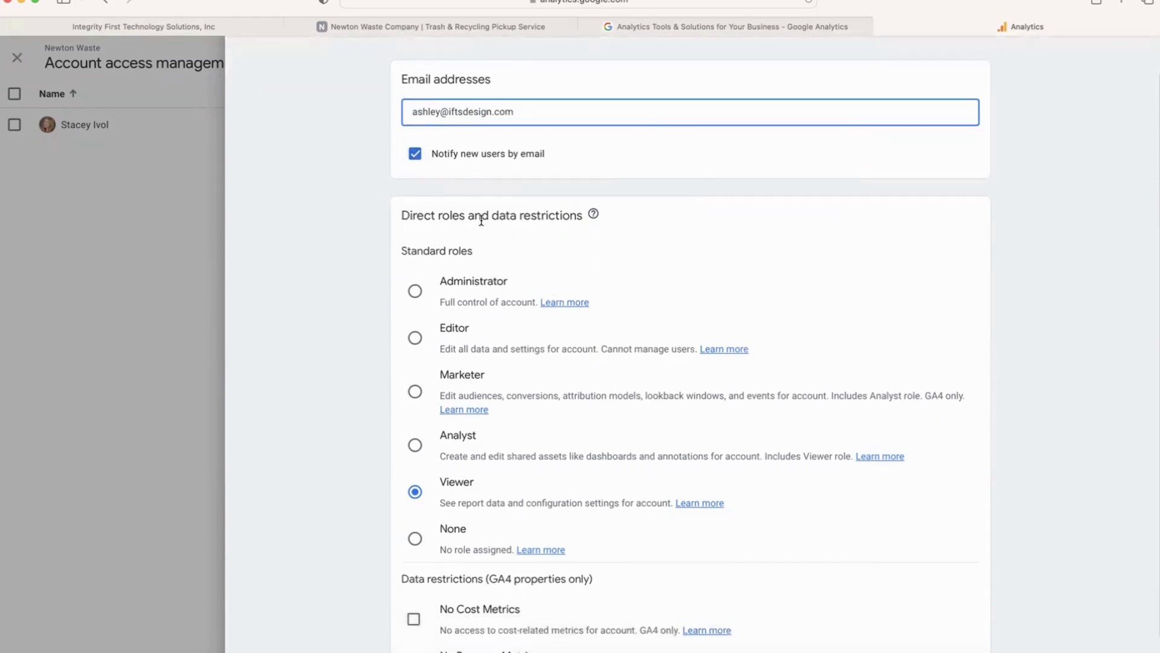
click(415, 292)
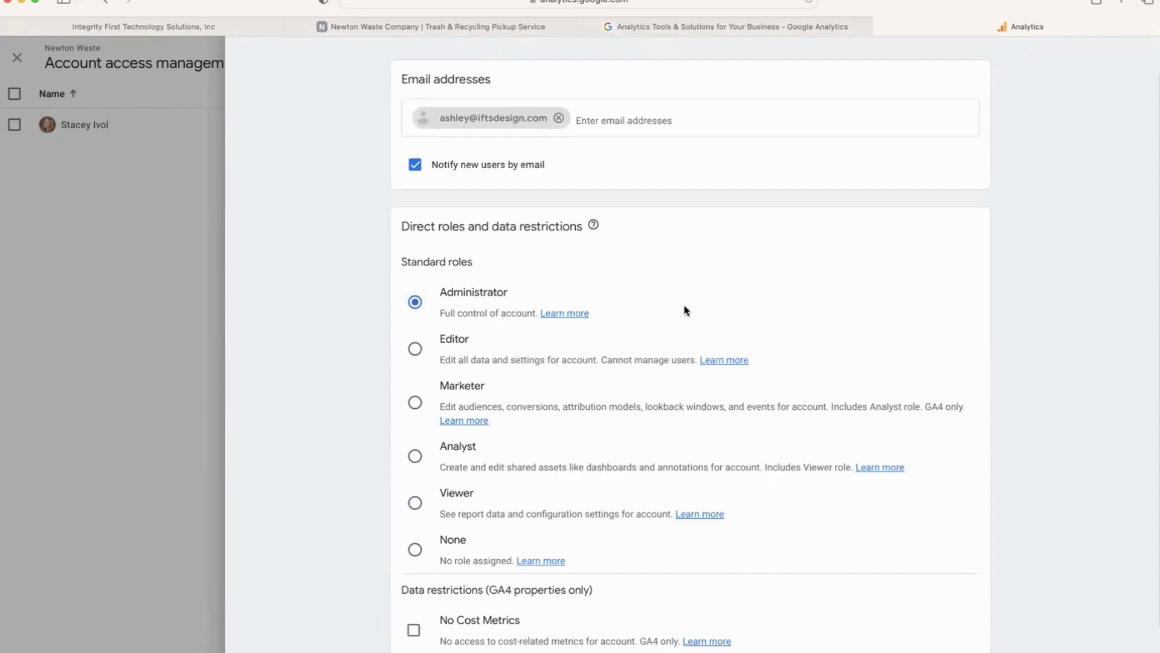
scroll(684, 310, down, 2)
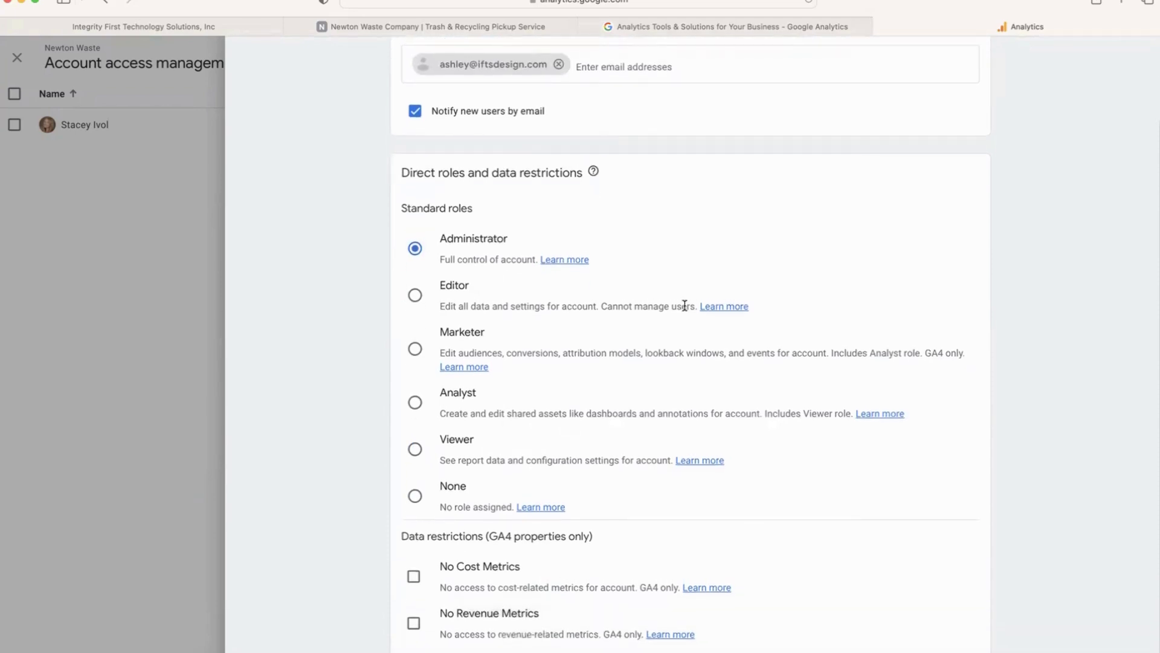
scroll(685, 305, up, 3)
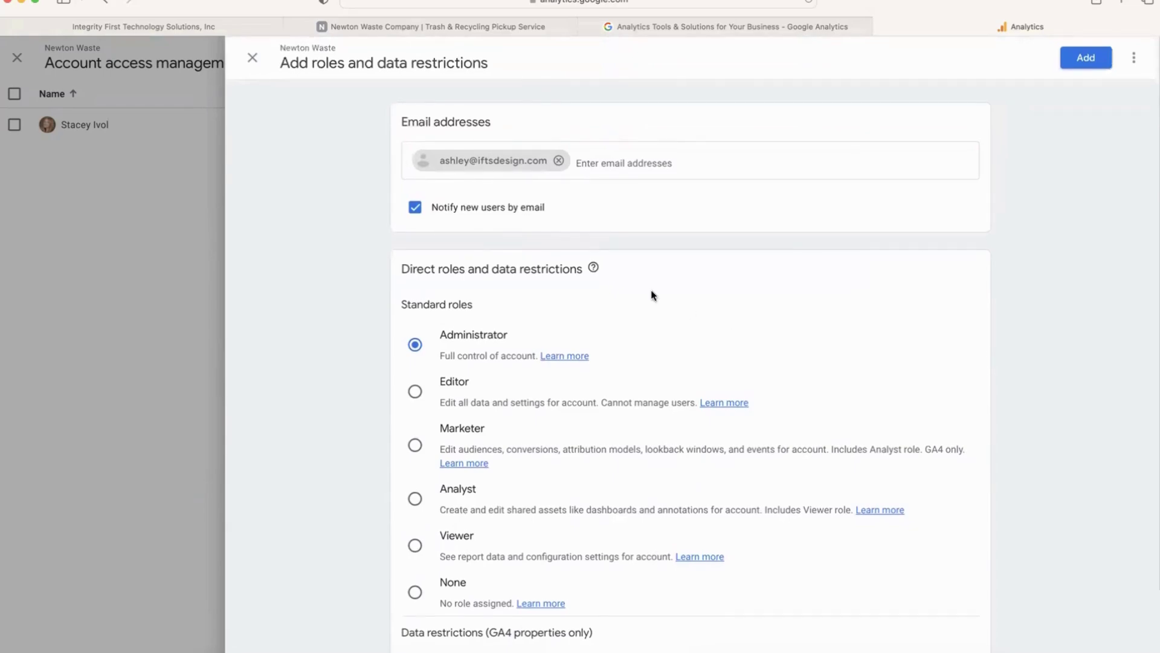
scroll(719, 475, down, 3)
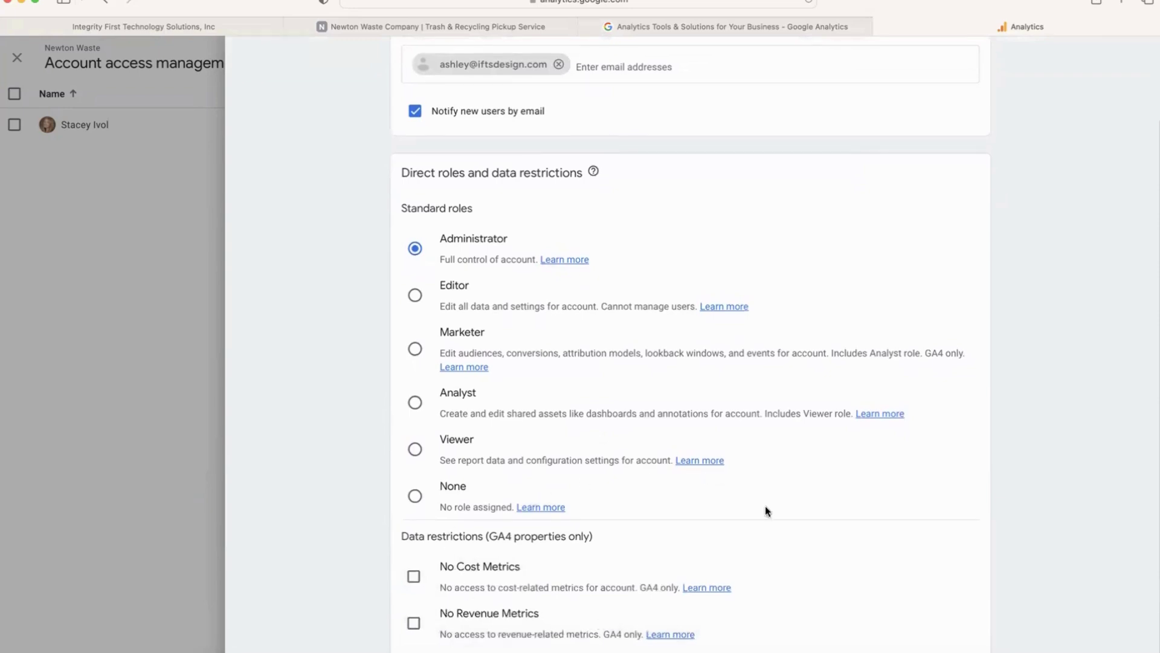
scroll(834, 453, up, 3)
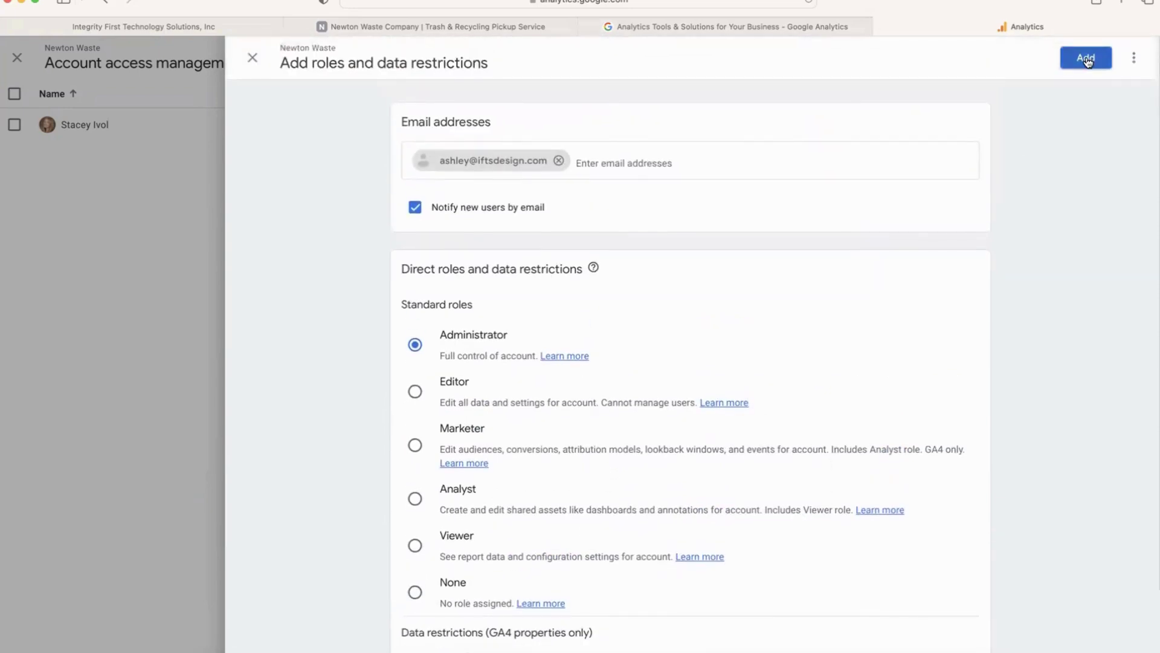
Submit the Add roles and data restrictions form to grant the new user Administrator access.
click(1086, 58)
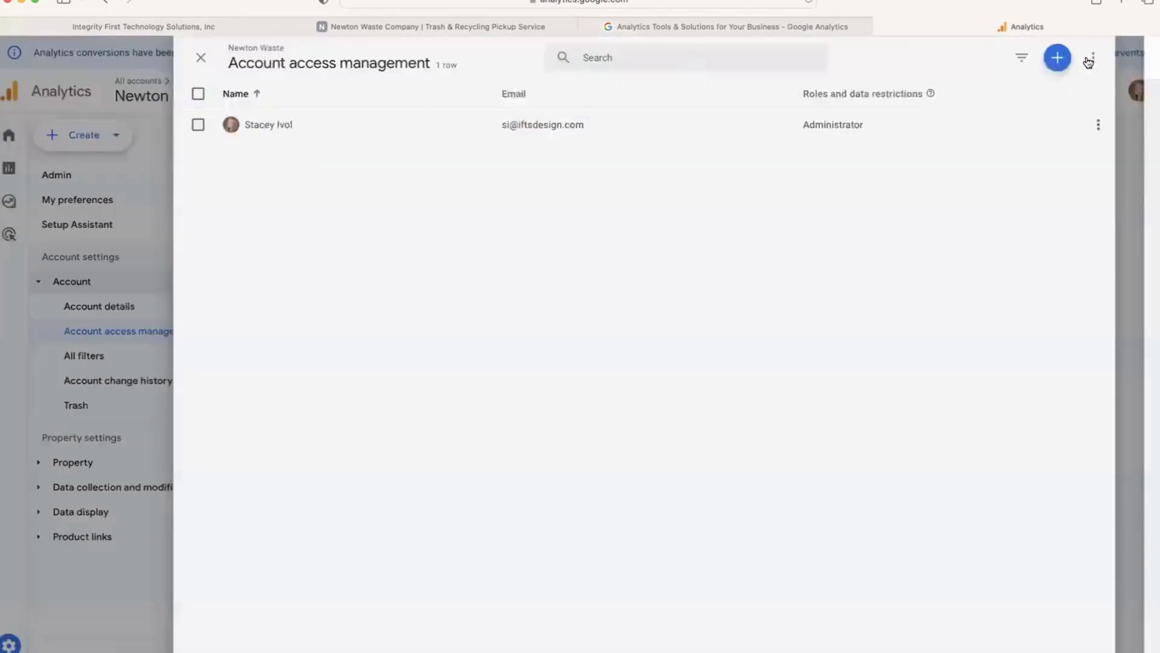